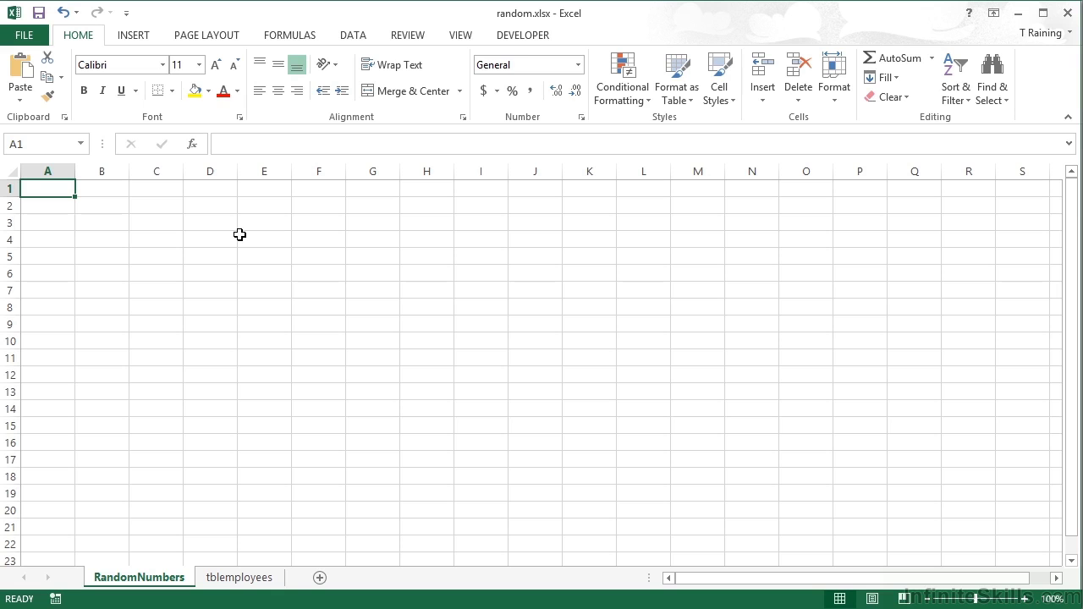
- Enter the formula =RAND() in cell A1 of the RandomNumbers sheet and reselect that cell
type("=r")
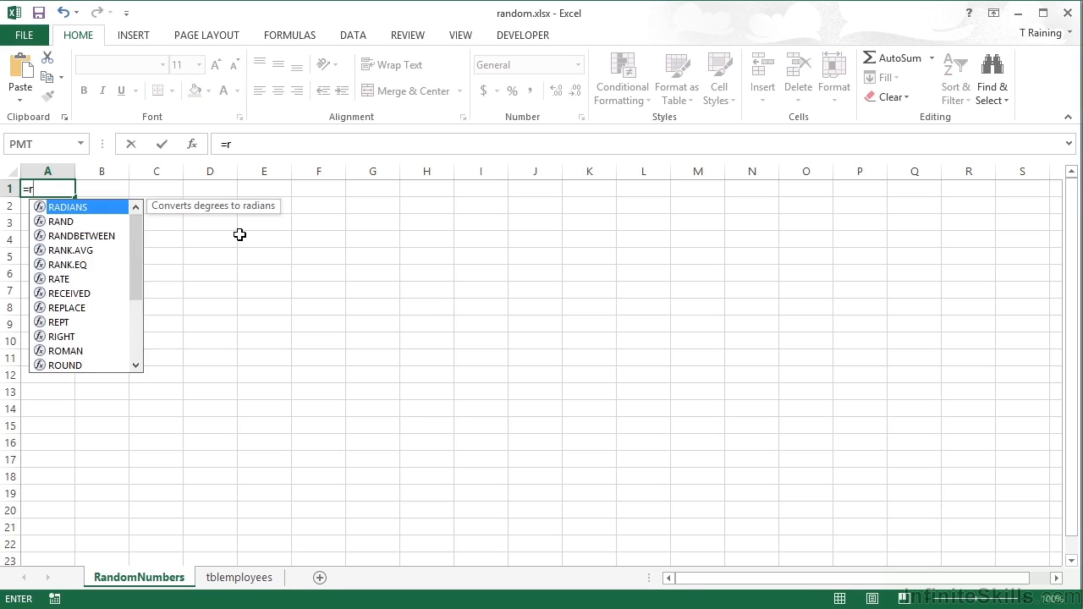
type("and()")
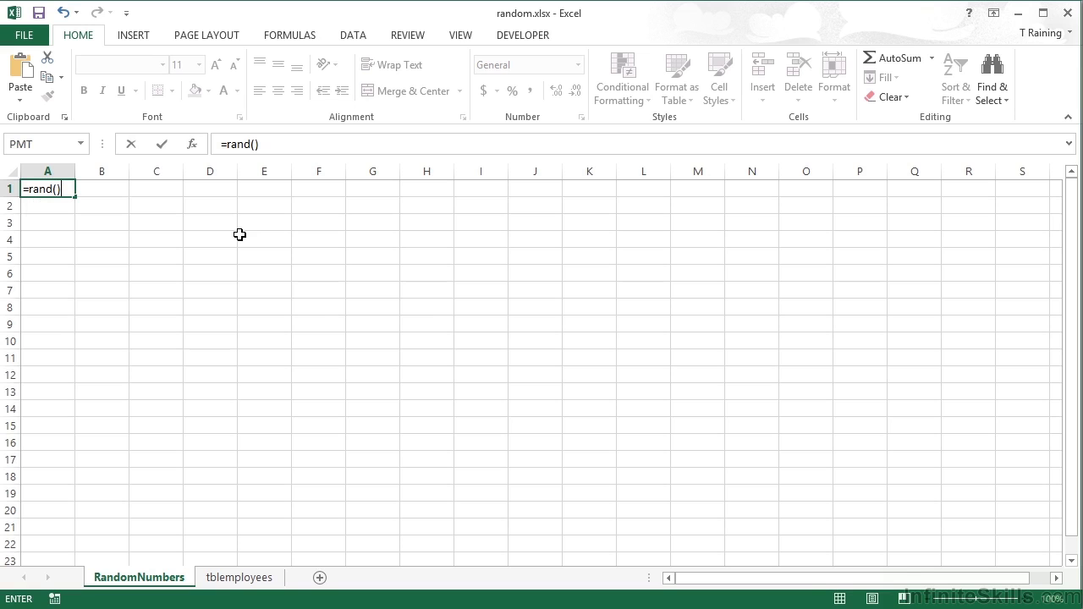
key("Return")
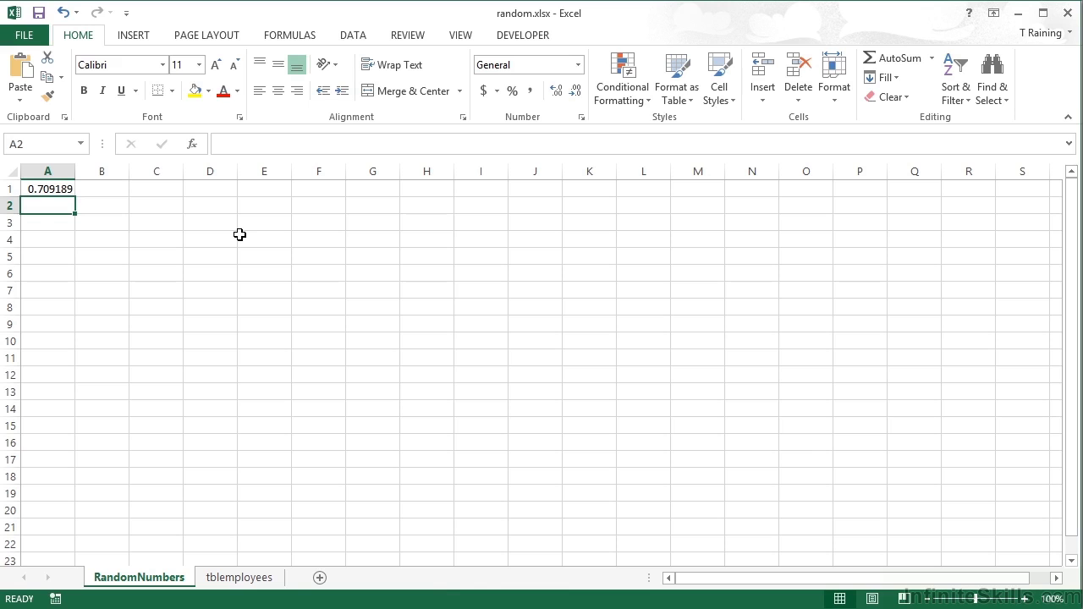
key("Up")
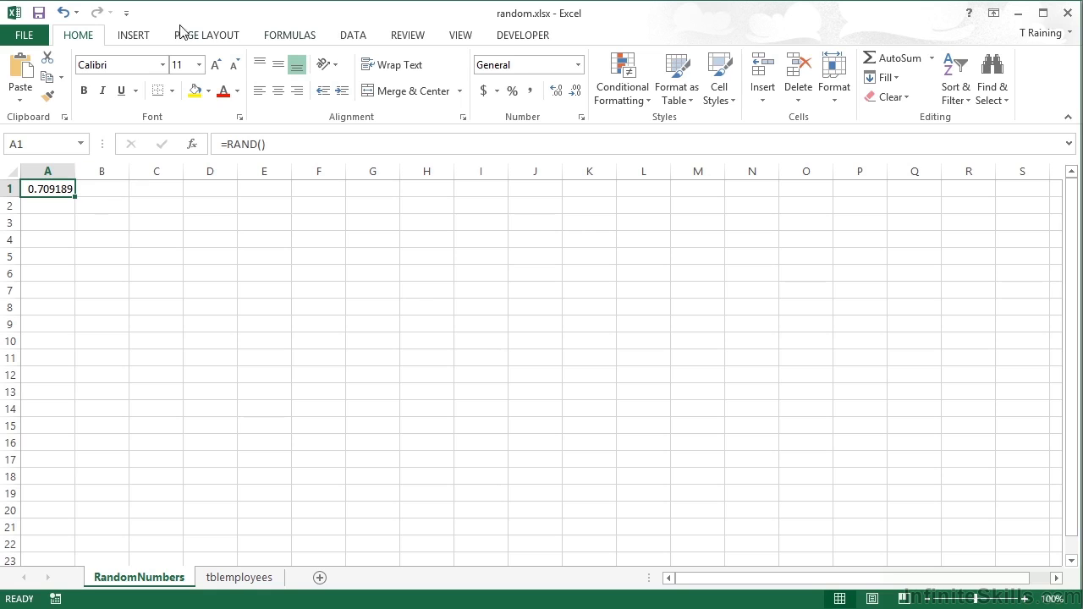
- Recalculate the workbook repeatedly to watch the random decimal in A1 change
left_click(281, 37)
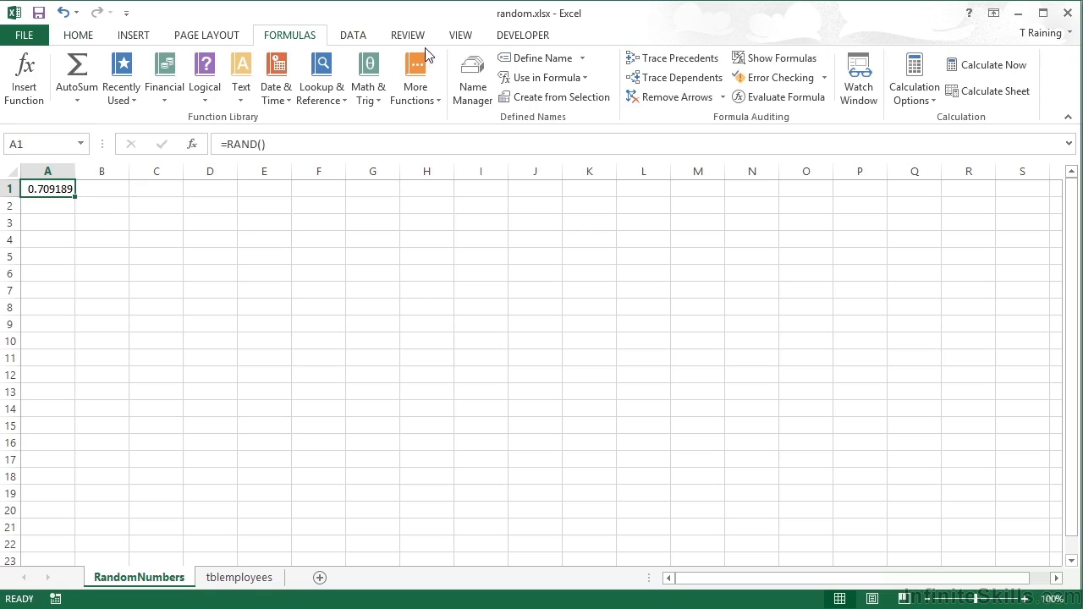
left_click(1000, 74)
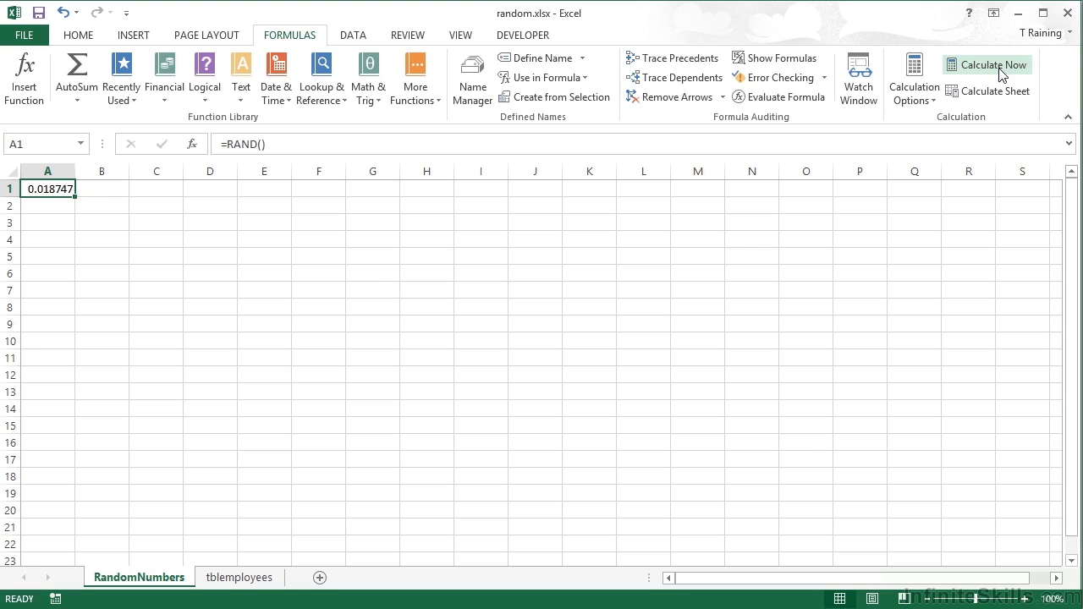
left_click(1002, 74)
left_click(1001, 74)
left_click(1001, 74)
left_click(1001, 75)
left_click(1001, 74)
left_click(1001, 74)
left_click(1001, 75)
left_click(1001, 75)
left_click(1001, 74)
left_click(1001, 75)
left_click(1001, 75)
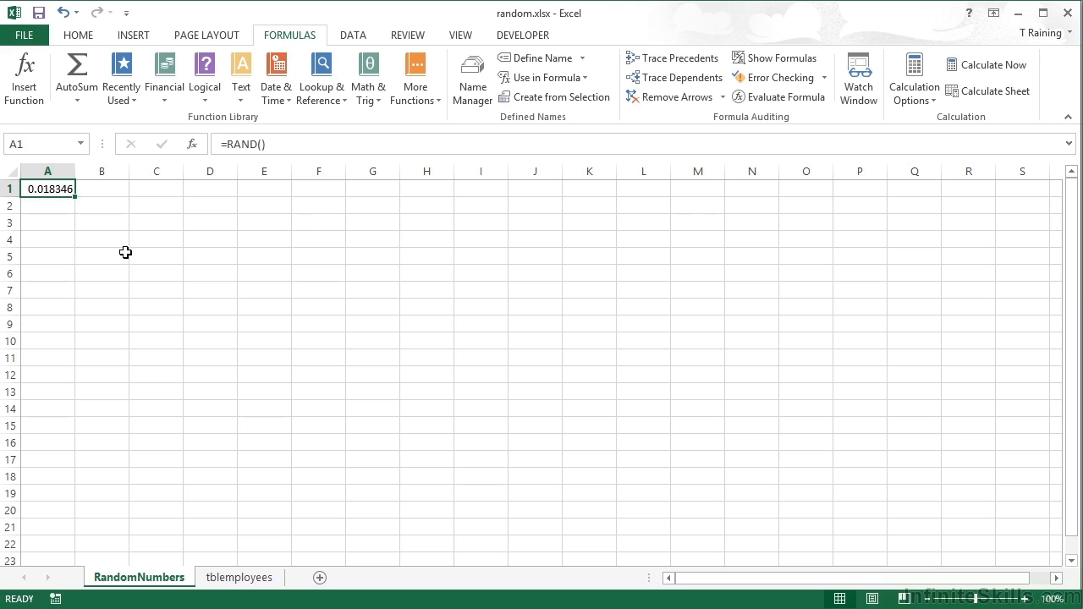
- Enter the formula =A1*100 in cell B1 to scale the random decimal
left_click(120, 188)
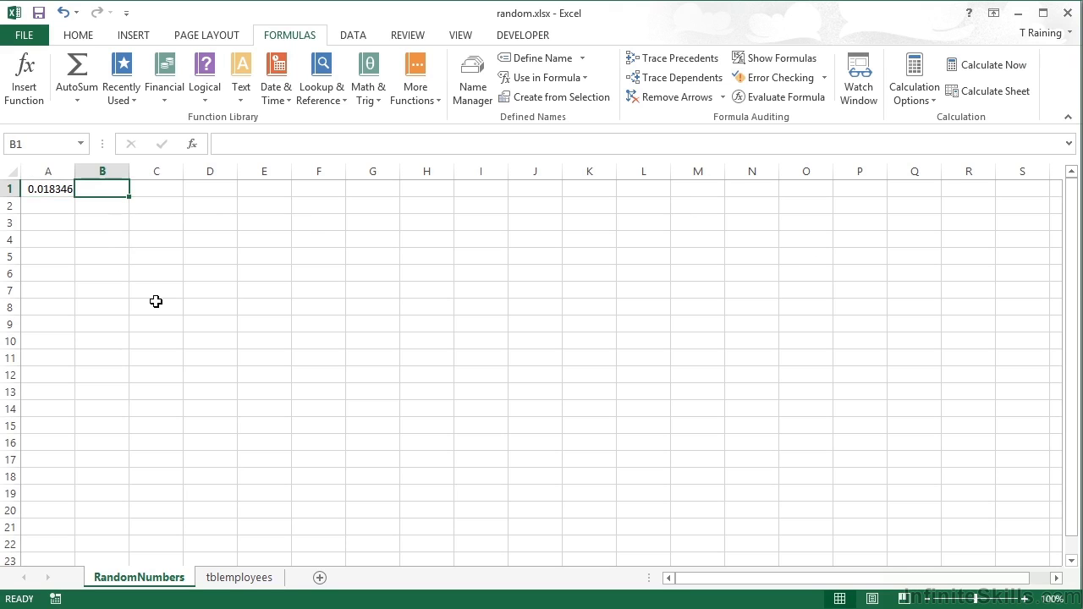
type("=")
key("Left")
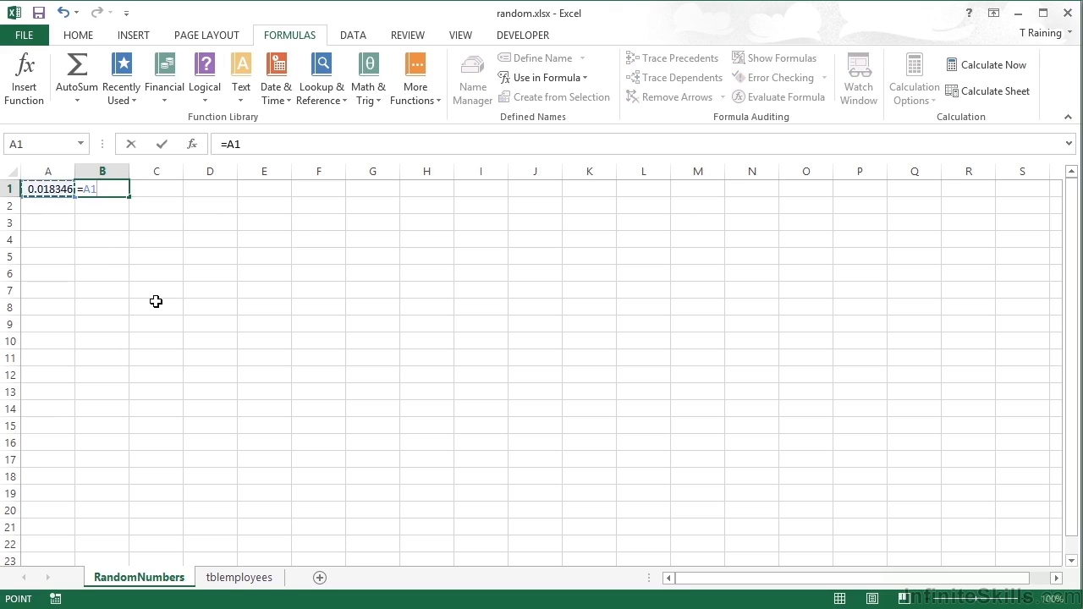
type("*100")
key("Return")
key("Up")
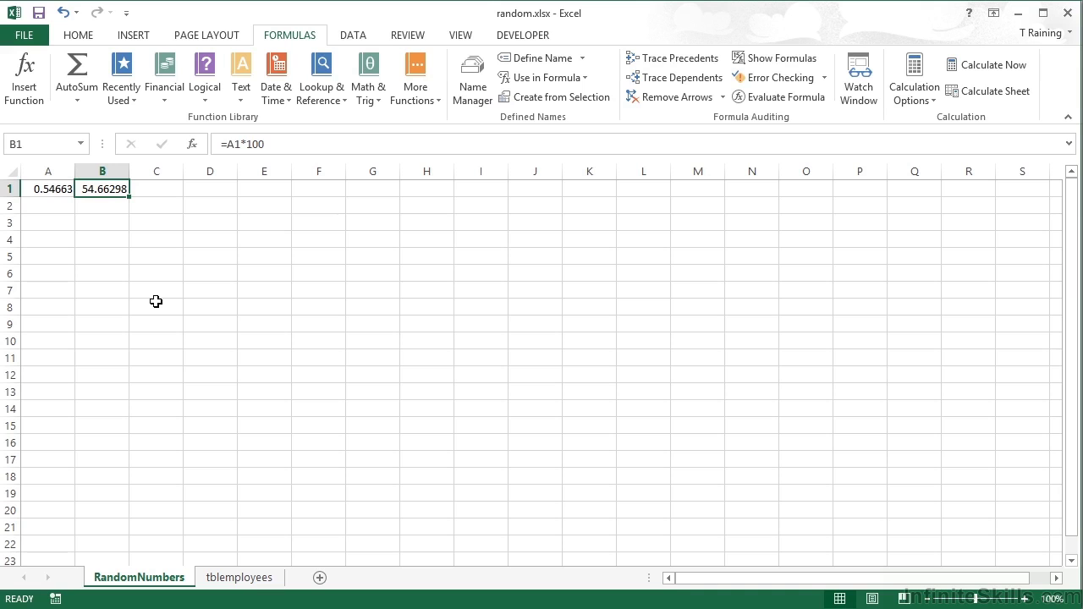
- Recalculate the workbook several times to compare the random decimal in A1 with its scaled value in B1
key("Left")
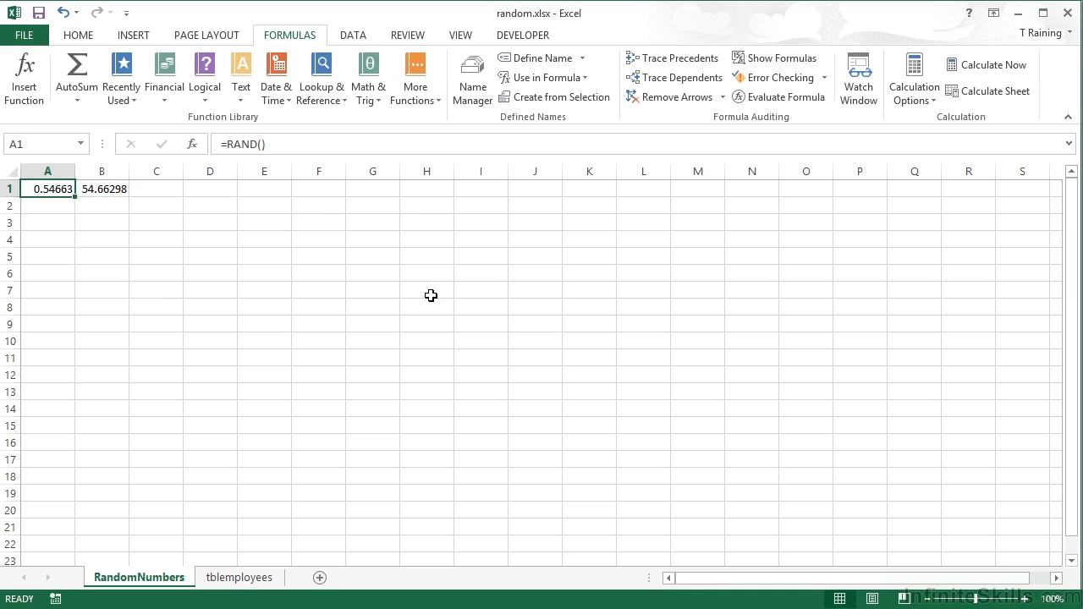
left_click(972, 68)
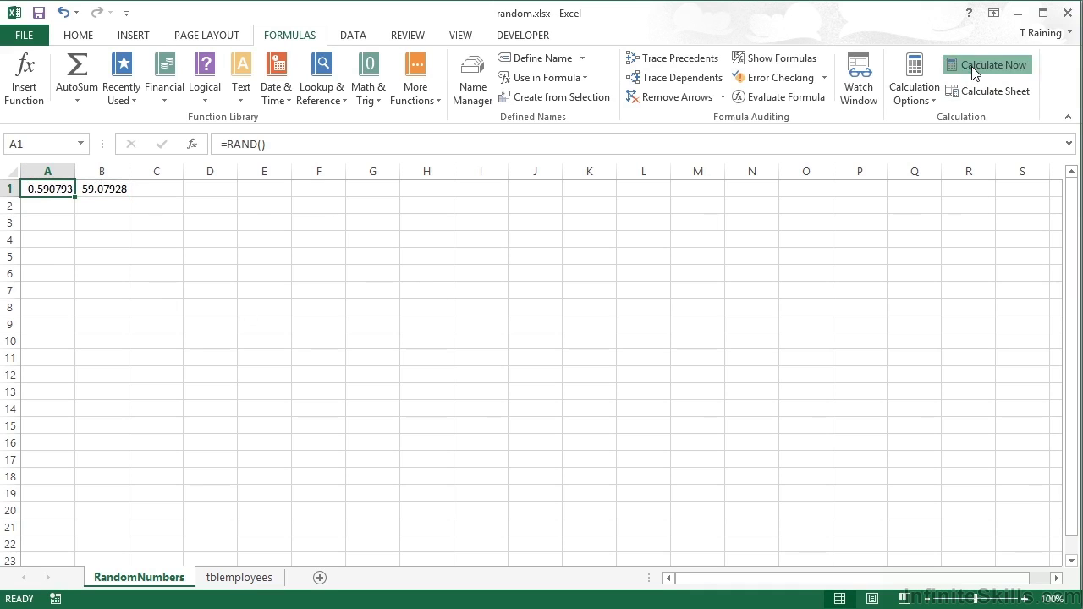
left_click(972, 68)
left_click(972, 68)
left_click(972, 67)
left_click(973, 67)
left_click(972, 67)
left_click(972, 68)
left_click(972, 68)
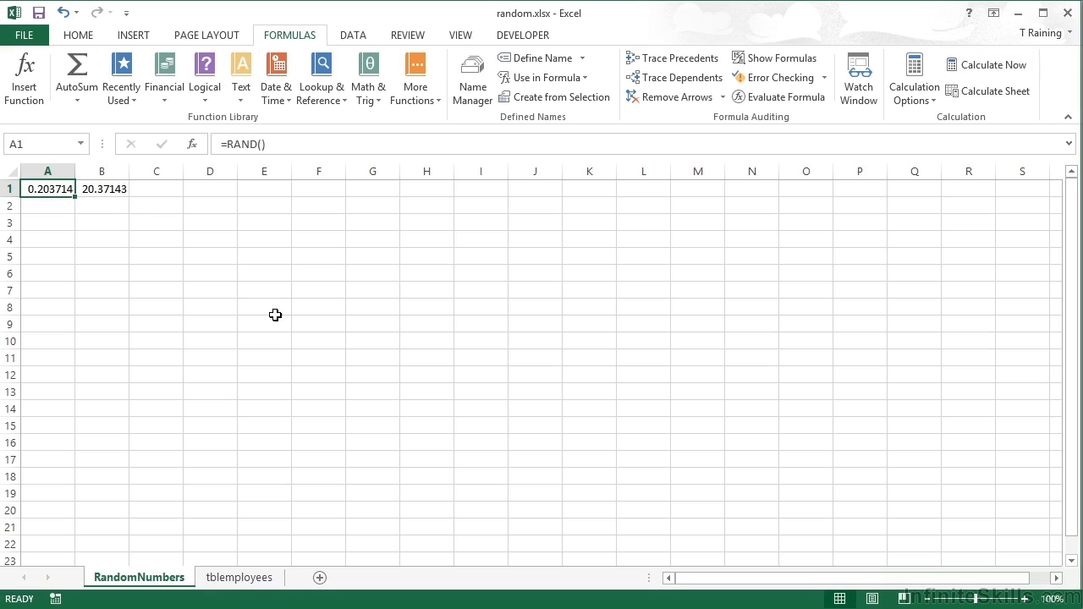
- Wrap the B1 formula in the INT function so that it reads =INT(A1*100)
left_click(118, 191)
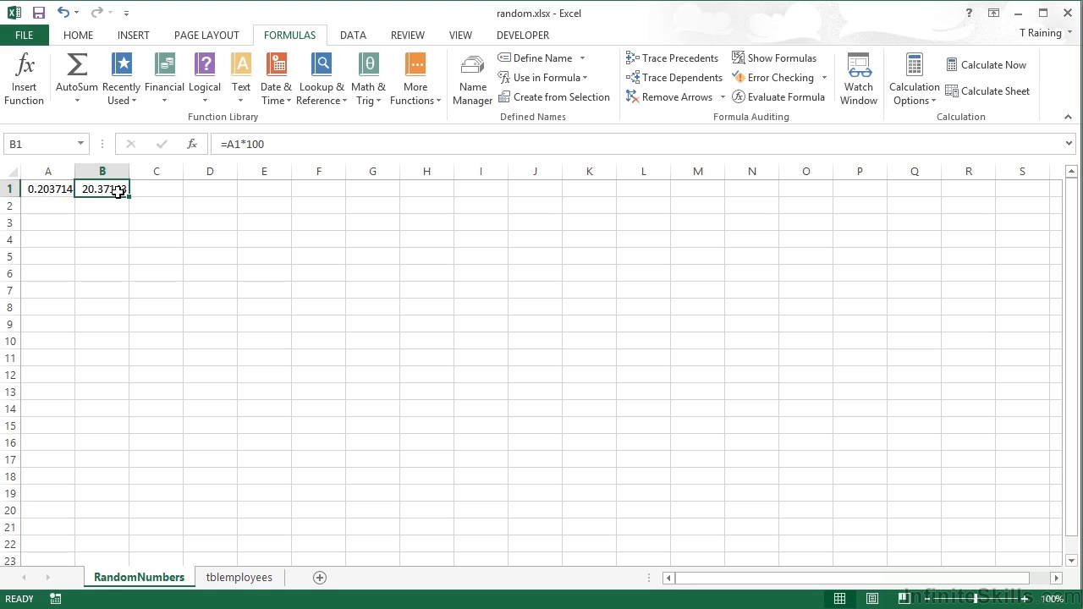
left_click(227, 144)
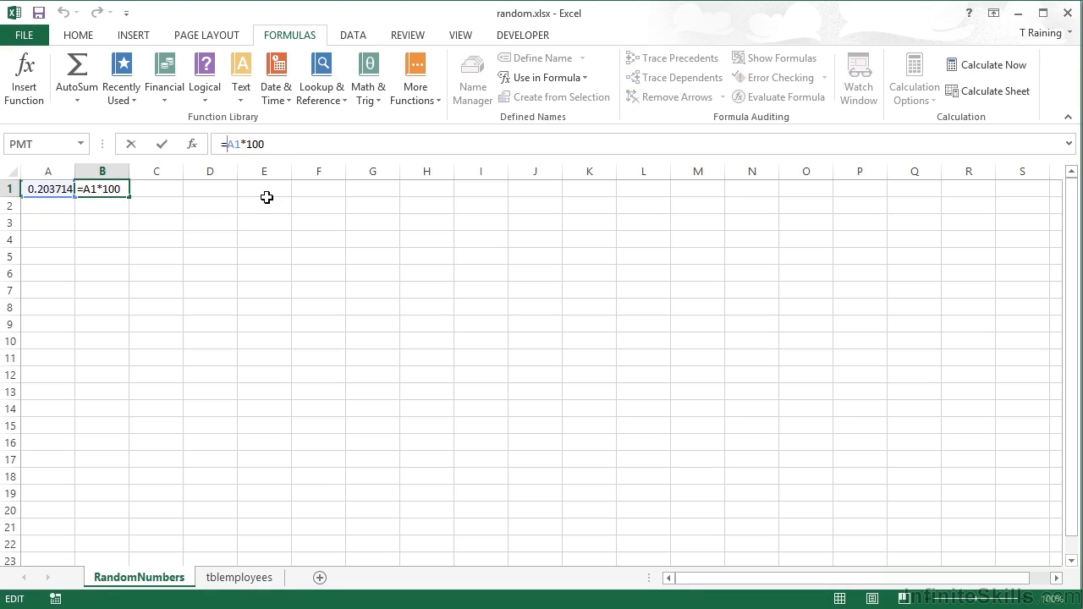
type("int(")
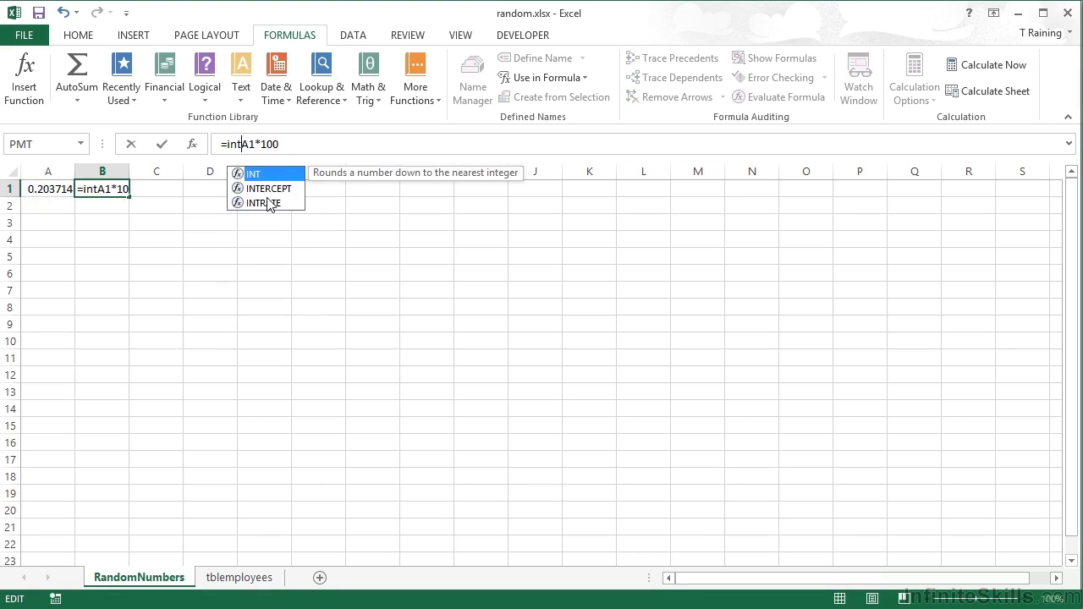
key("End")
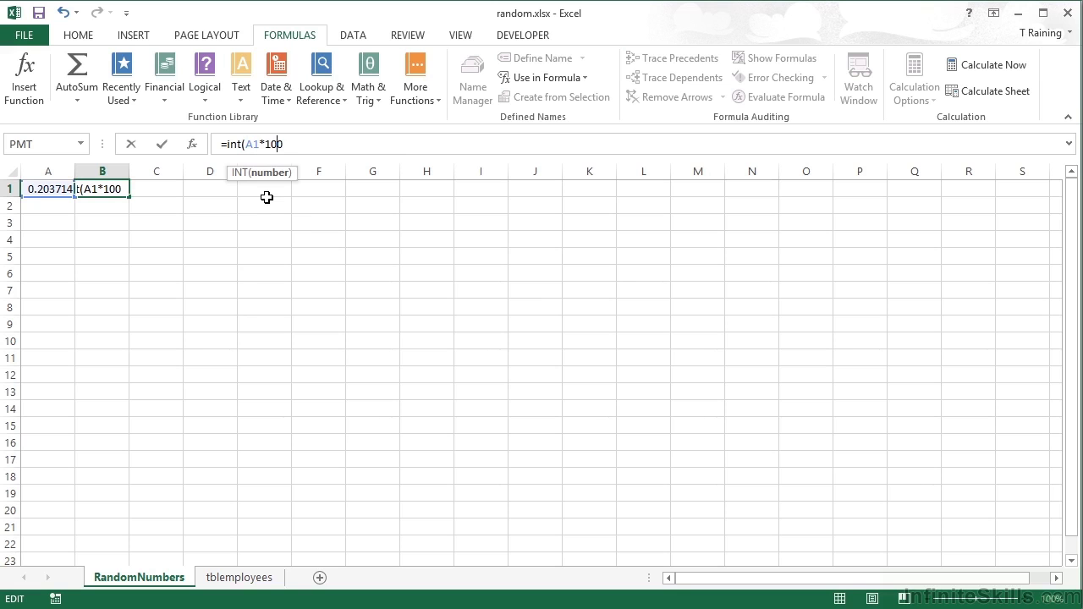
type(")")
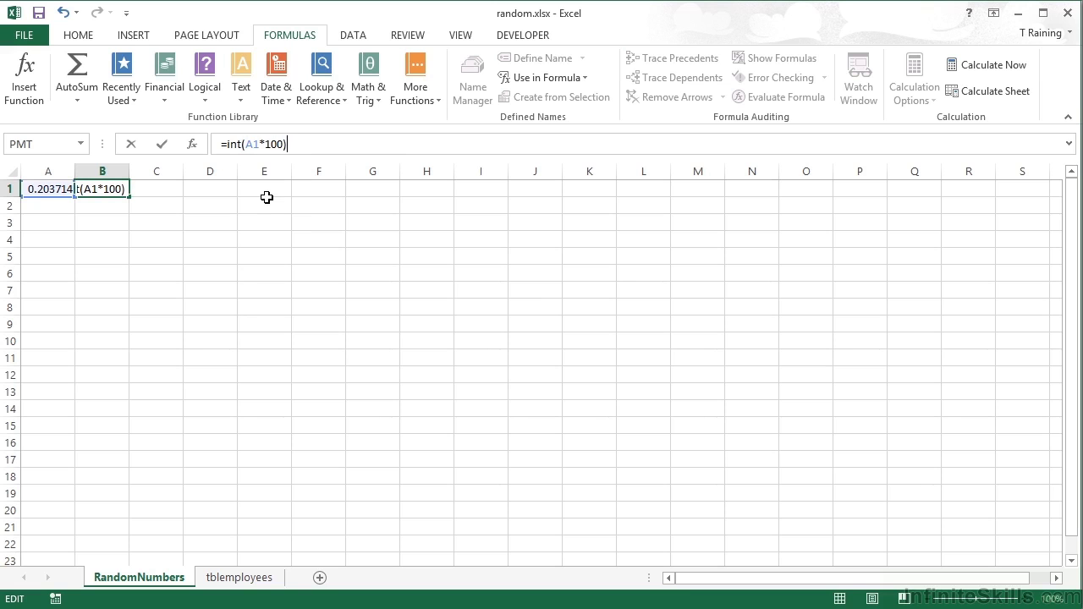
key("shift+Tab")
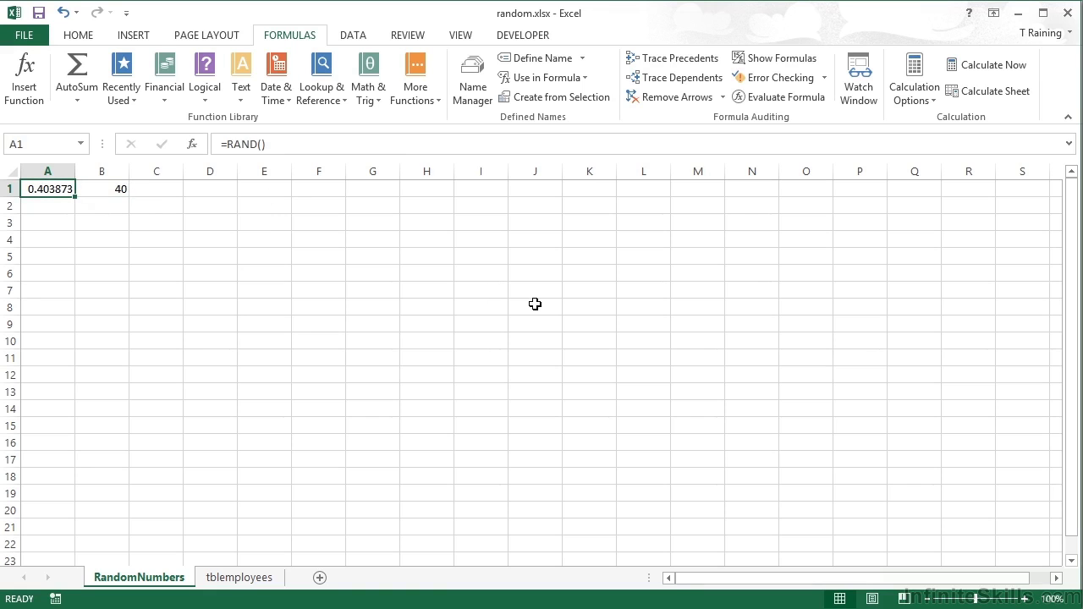
- Recalculate the workbook many times to examine the random whole numbers produced in B1
left_click(1012, 71)
left_click(1012, 71)
left_click(1012, 71)
left_click(1012, 71)
left_click(1012, 71)
left_click(1012, 71)
left_click(1012, 71)
left_click(1012, 71)
left_click(1012, 71)
left_click(1012, 71)
left_click(1012, 71)
left_click(1012, 71)
left_click(1012, 71)
left_click(1012, 72)
left_click(1014, 71)
- Enter the formula =RANDBETWEEN(50,100) in cell A2
left_click(55, 208)
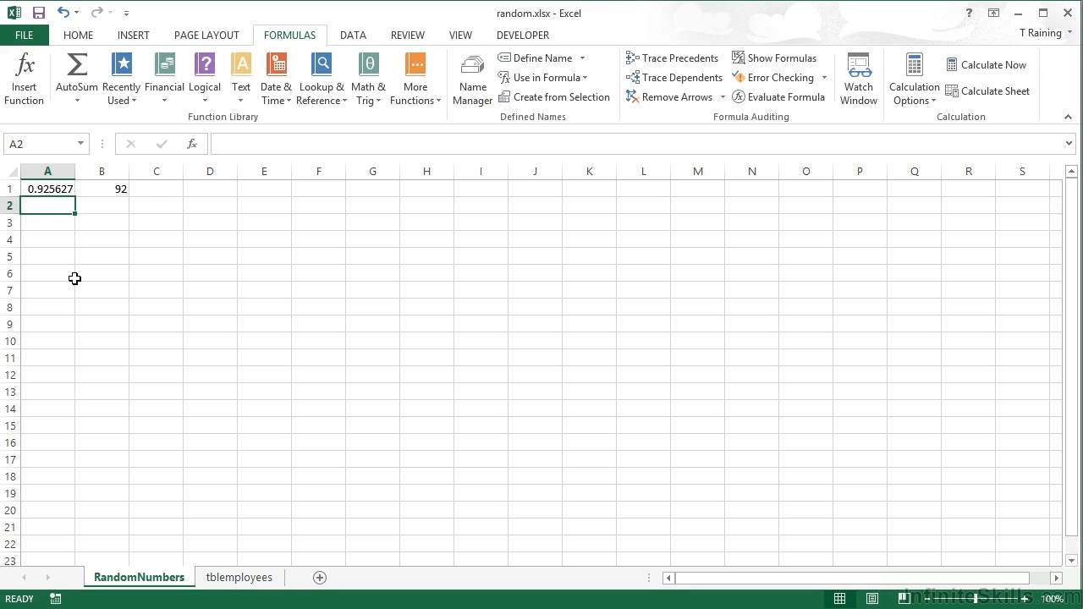
type("=r")
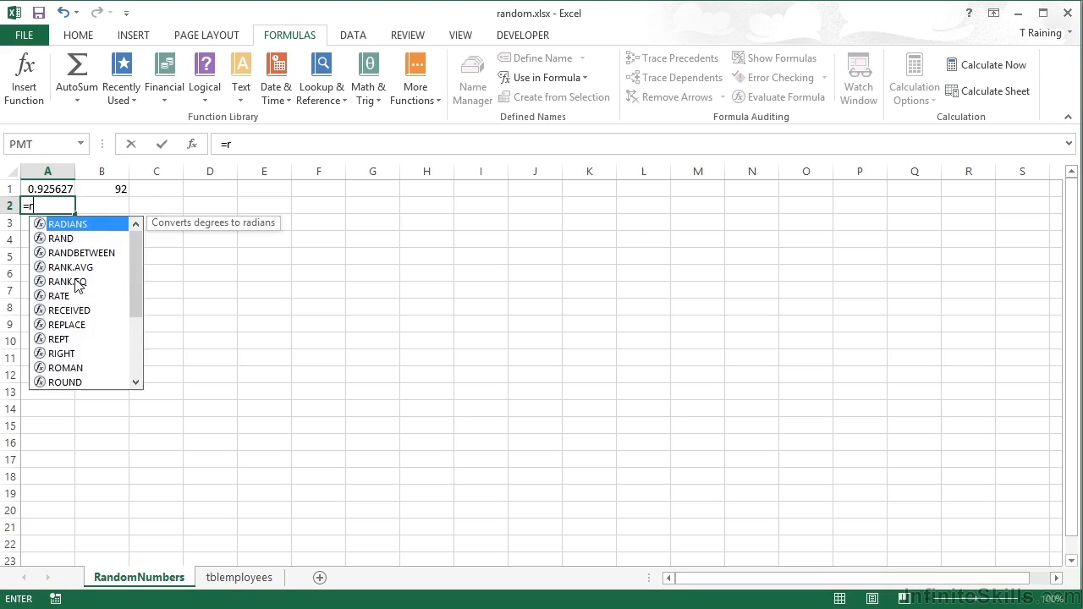
type("andb")
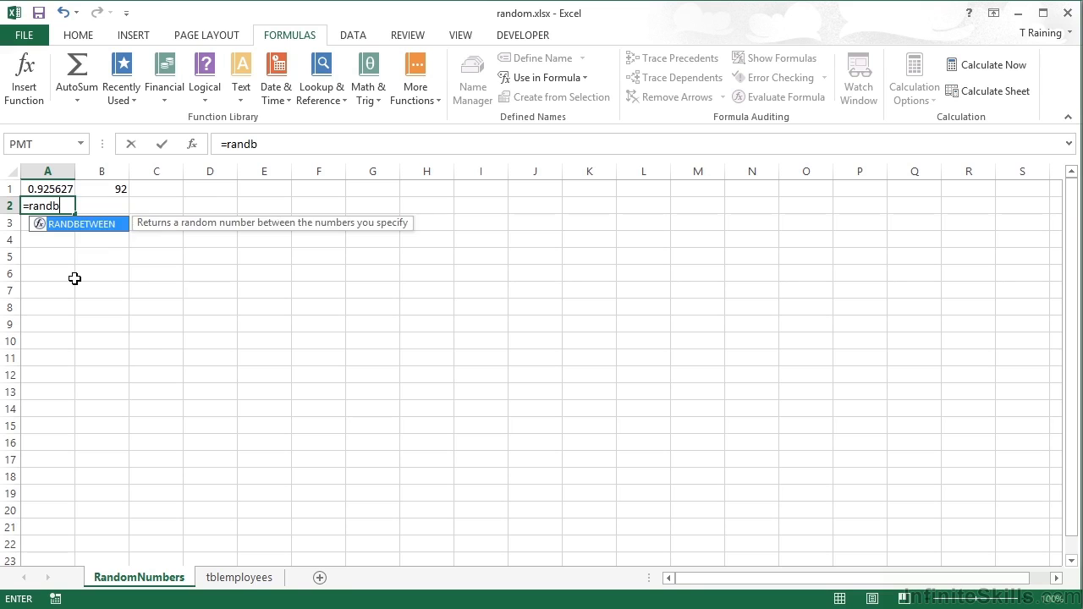
key("Tab")
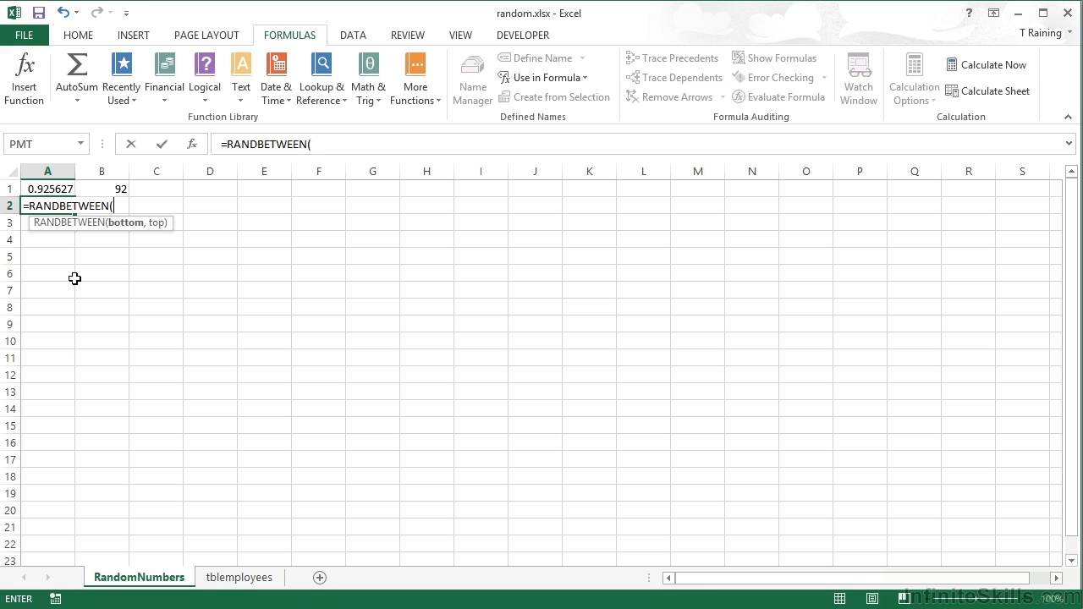
type("50,100")
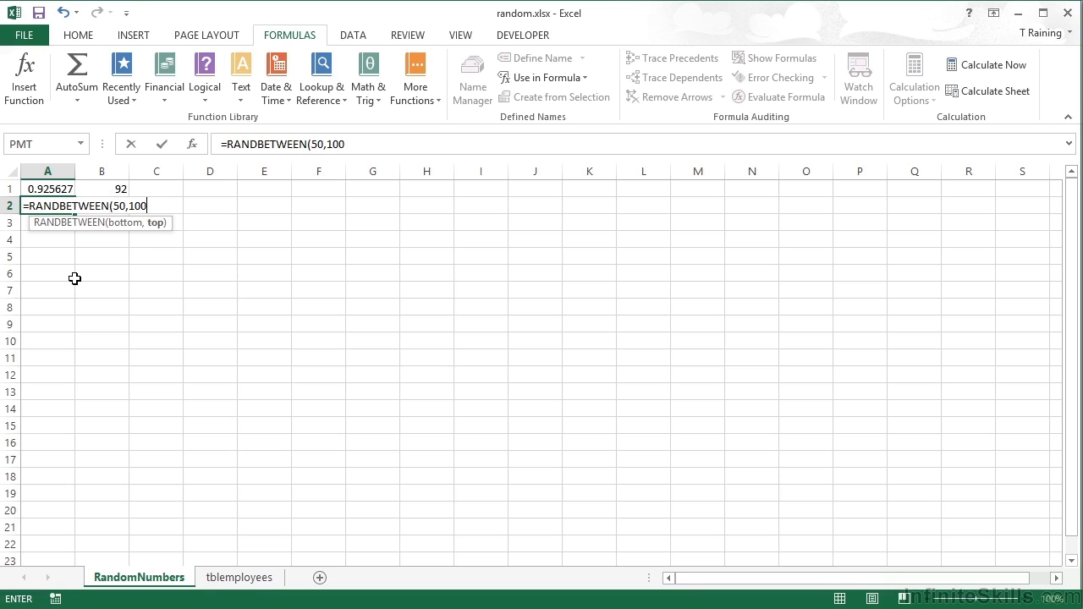
key("ctrl+Return")
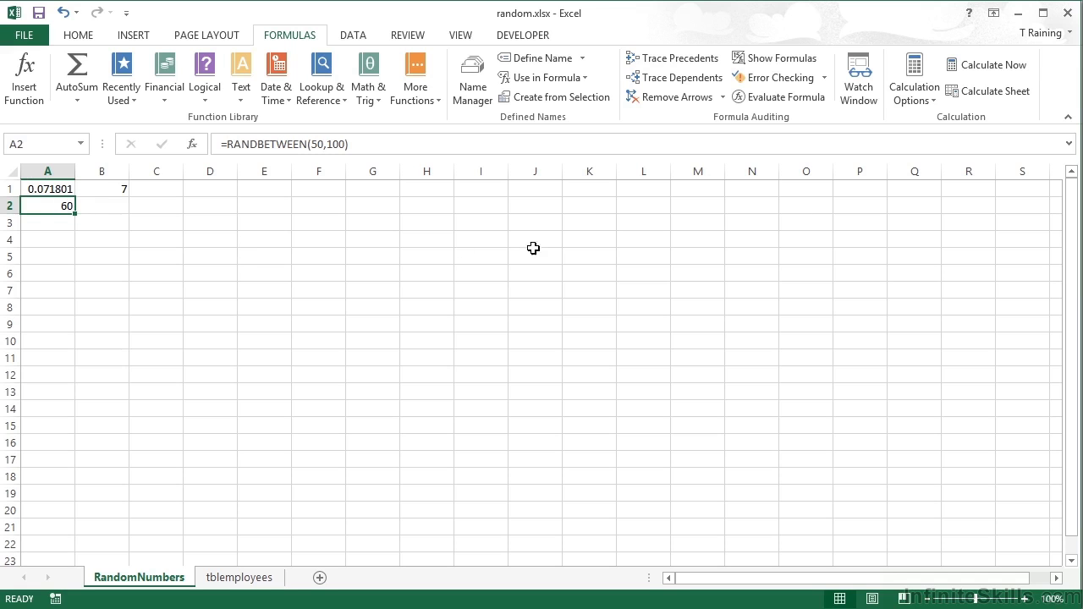
- Recalculate the workbook repeatedly to check the range of random integers generated in A2
left_click(978, 75)
left_click(978, 75)
left_click(978, 75)
left_click(978, 74)
left_click(978, 74)
left_click(978, 75)
left_click(978, 75)
left_click(978, 74)
left_click(978, 75)
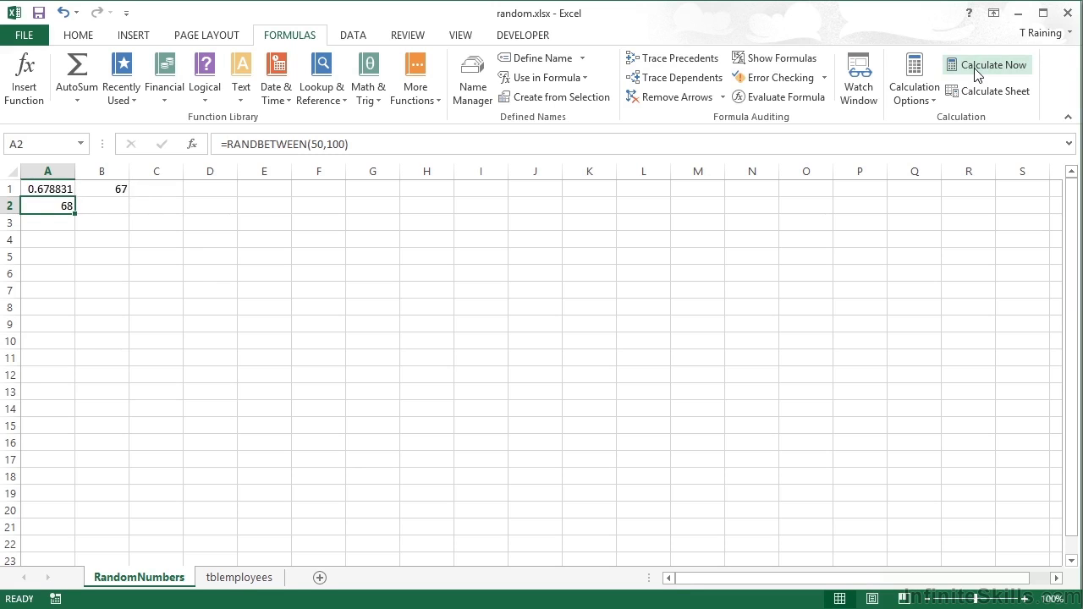
left_click(978, 74)
left_click(978, 75)
left_click(978, 75)
left_click(978, 75)
left_click(978, 74)
left_click(975, 71)
left_click(976, 71)
left_click(975, 72)
left_click(976, 71)
left_click(977, 73)
left_click(976, 73)
left_click(976, 73)
left_click(976, 73)
left_click(978, 74)
left_click(978, 75)
- Look through the employee records and their ID column on the tblemployees sheet
left_click(231, 579)
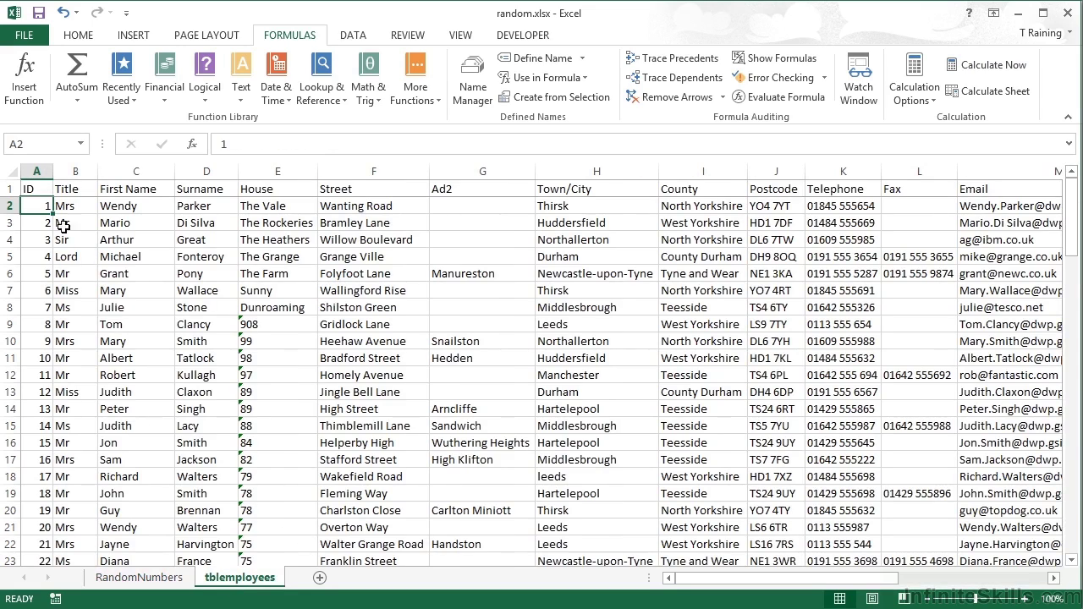
scroll(116, 377, "down", 10)
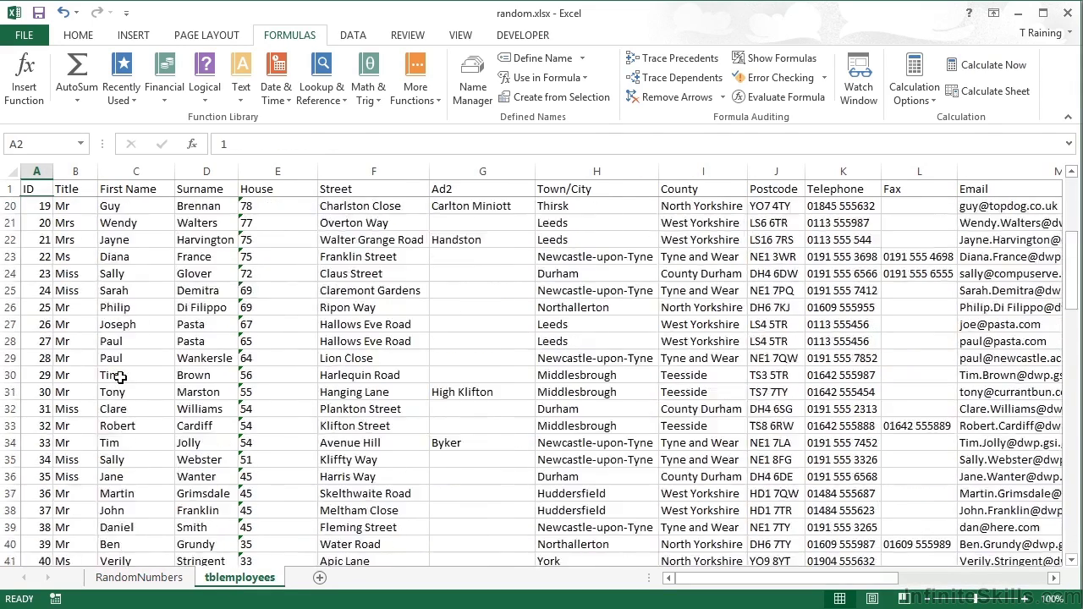
scroll(121, 378, "down", 7)
scroll(120, 378, "up", 17)
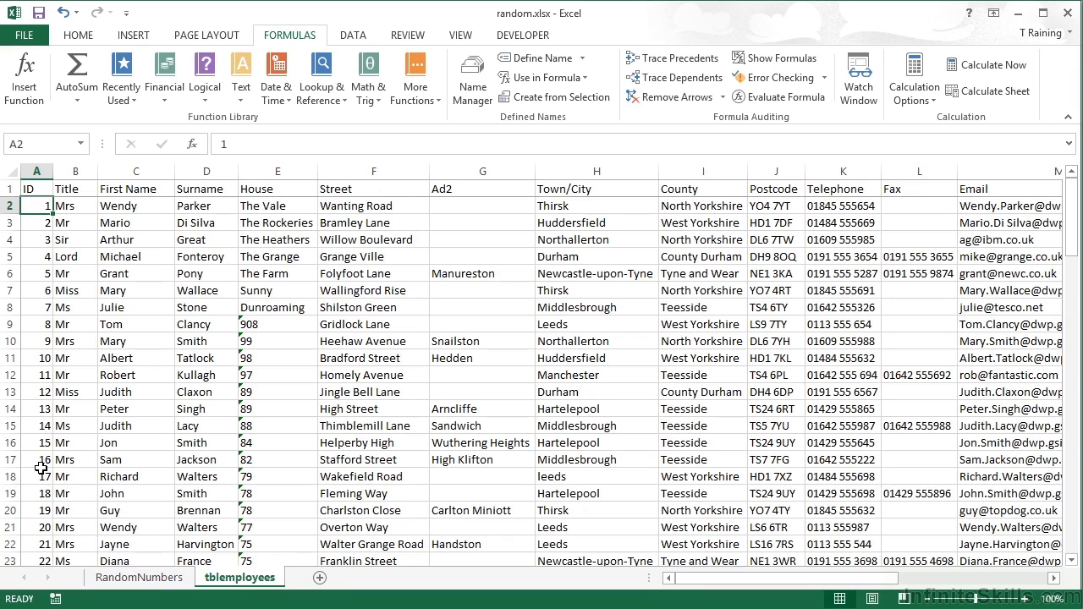
- Start a RANDBETWEEN formula in cell A4 of RandomNumbers, using MIN(tblemployees!A:A) as its lower bound
left_click(143, 580)
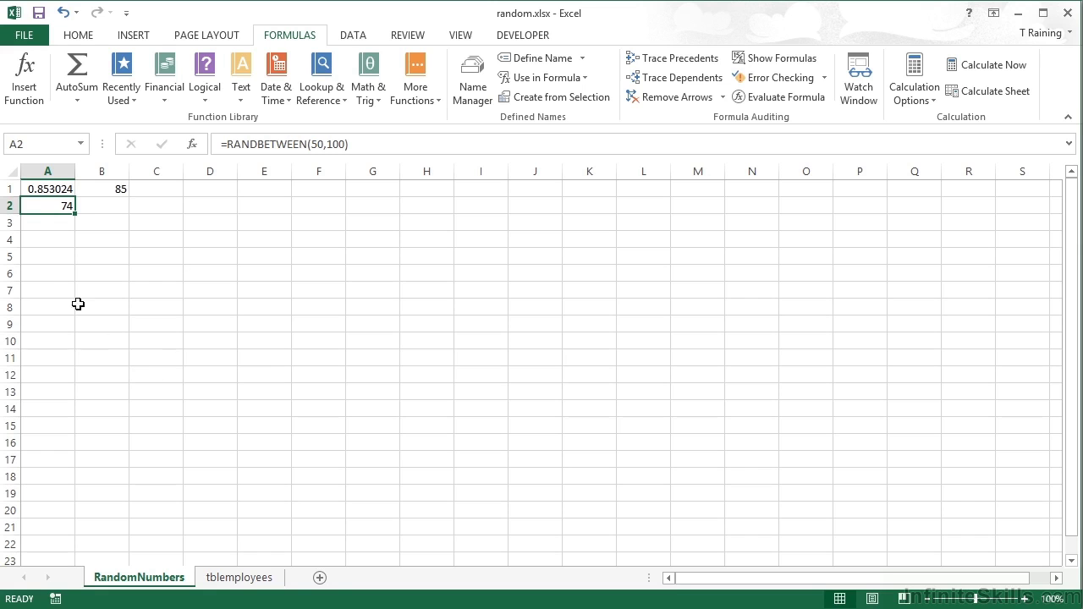
left_click(61, 242)
type("=")
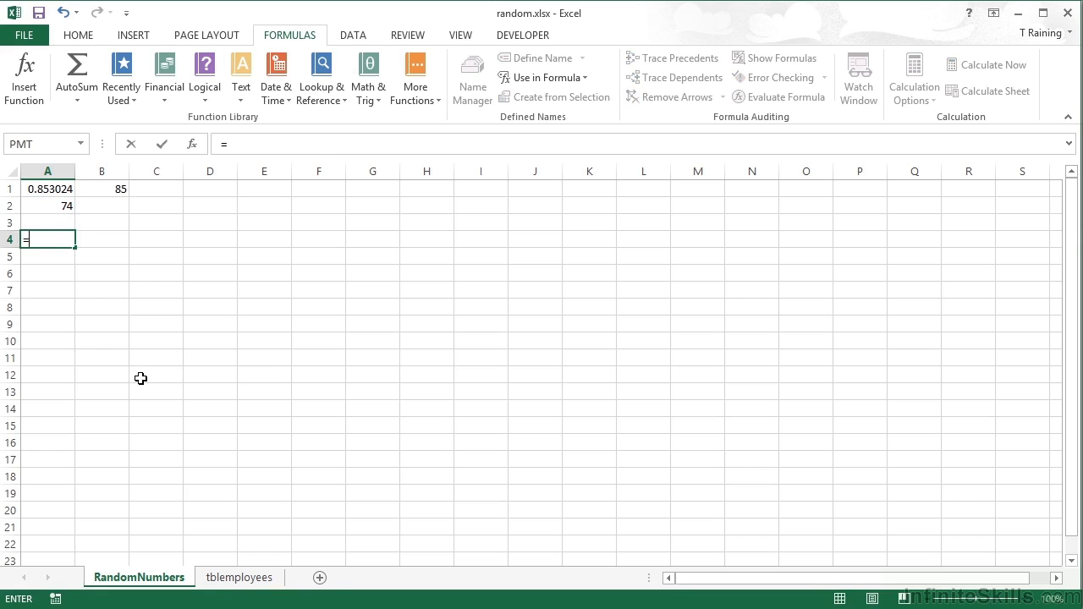
type("randbetween(")
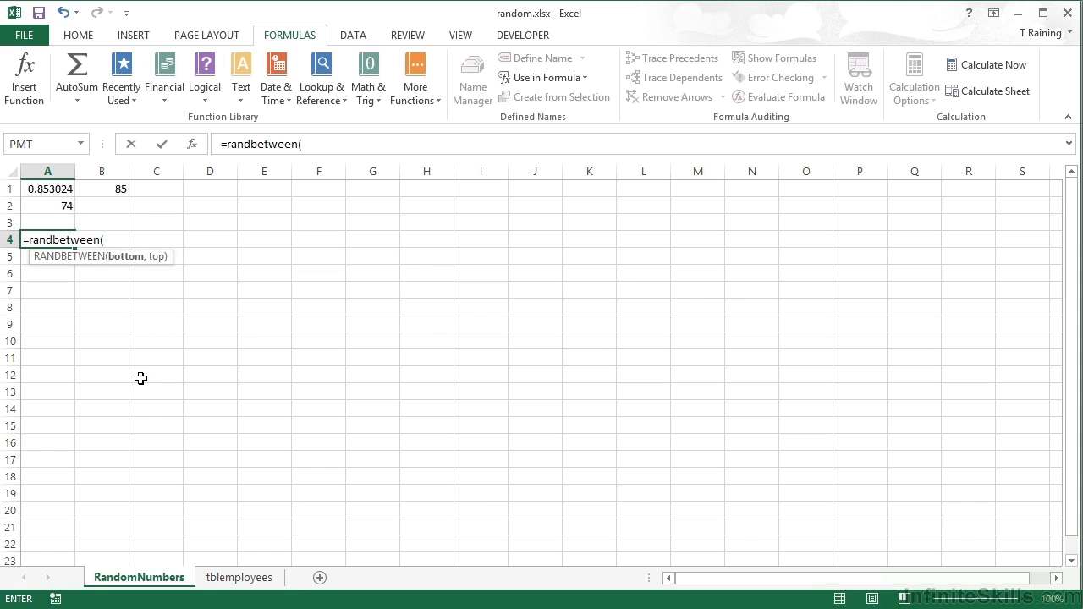
type("min(")
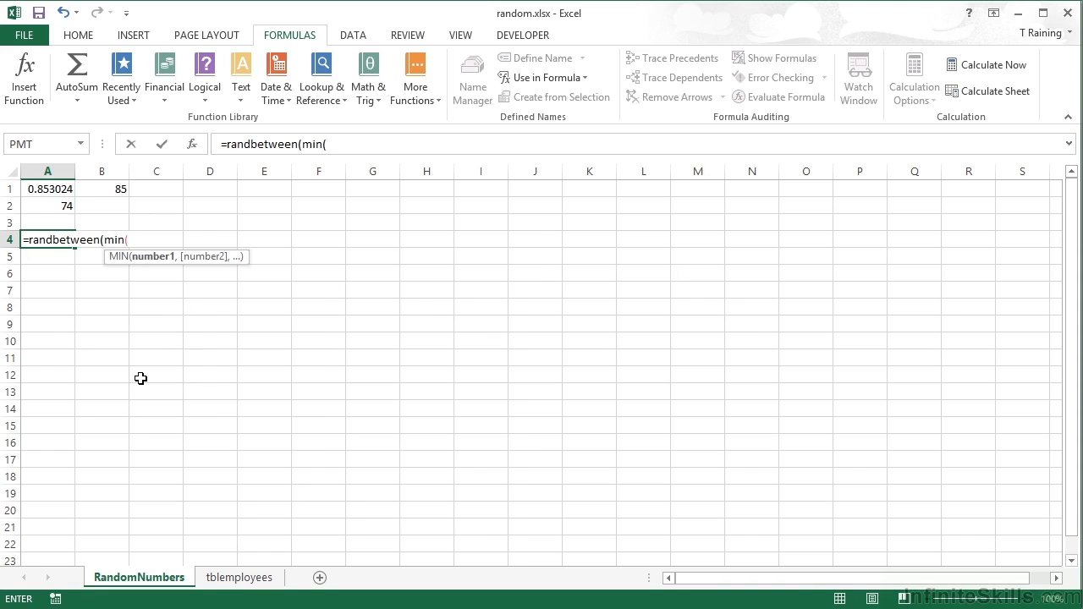
left_click(241, 577)
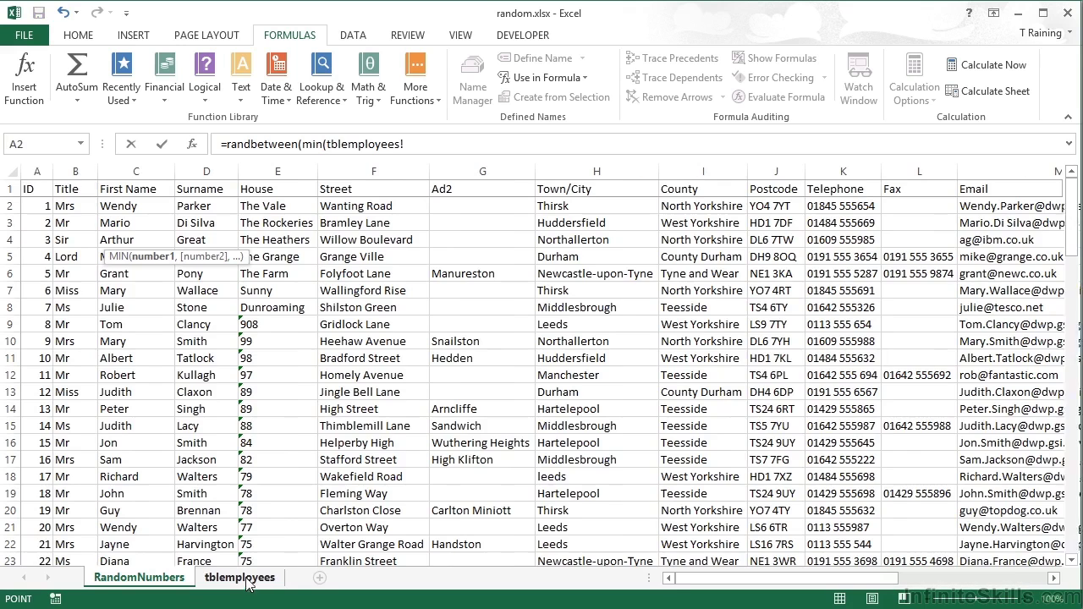
left_click(37, 171)
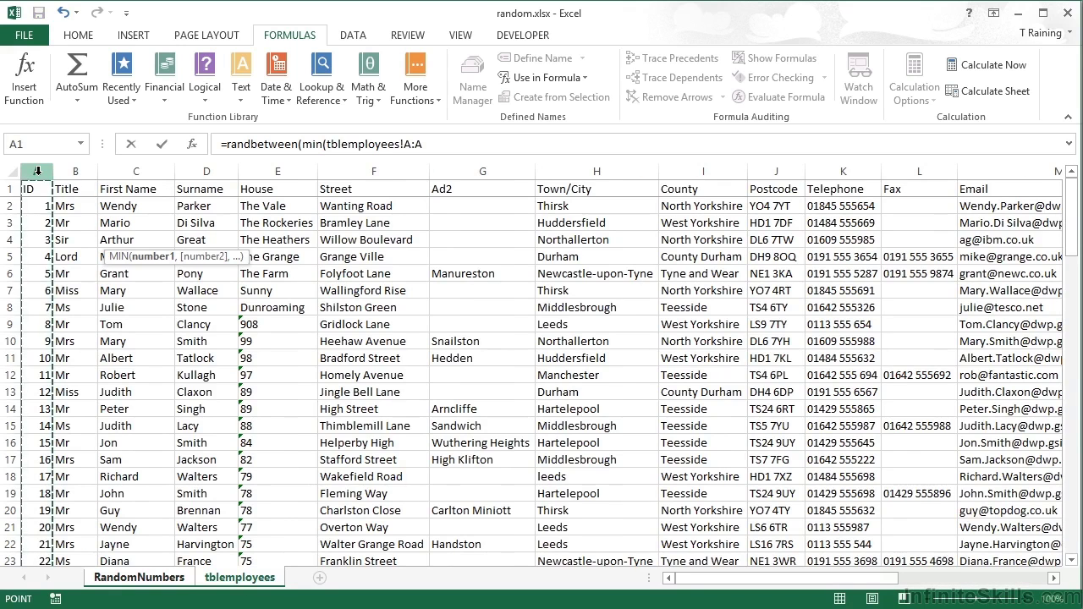
type(",")
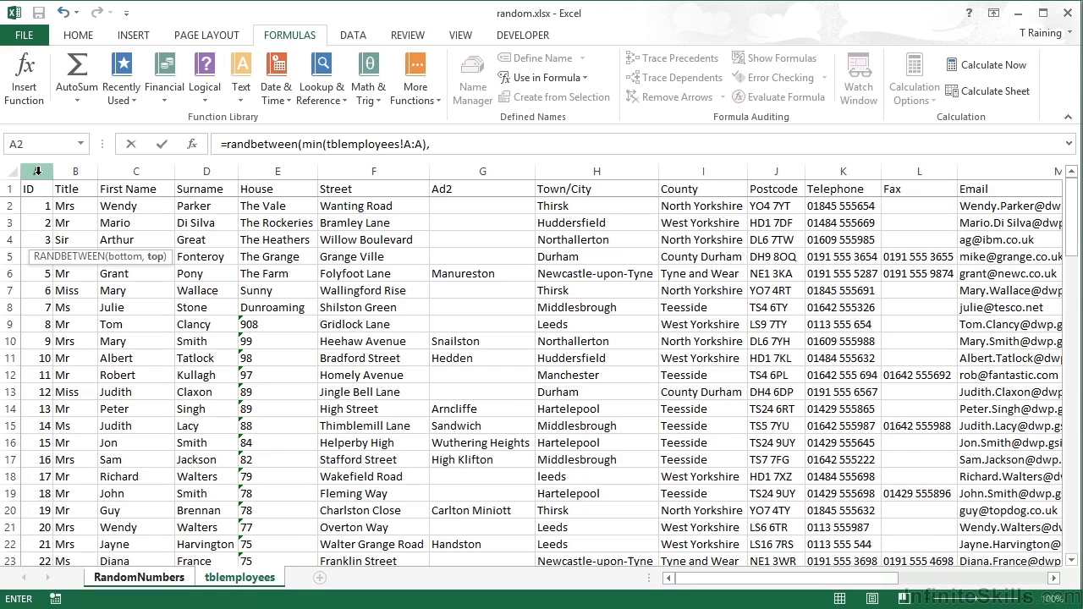
- Complete the A4 formula with MAX(tblemployees!A:A) as the upper bound of RANDBETWEEN
type("max(")
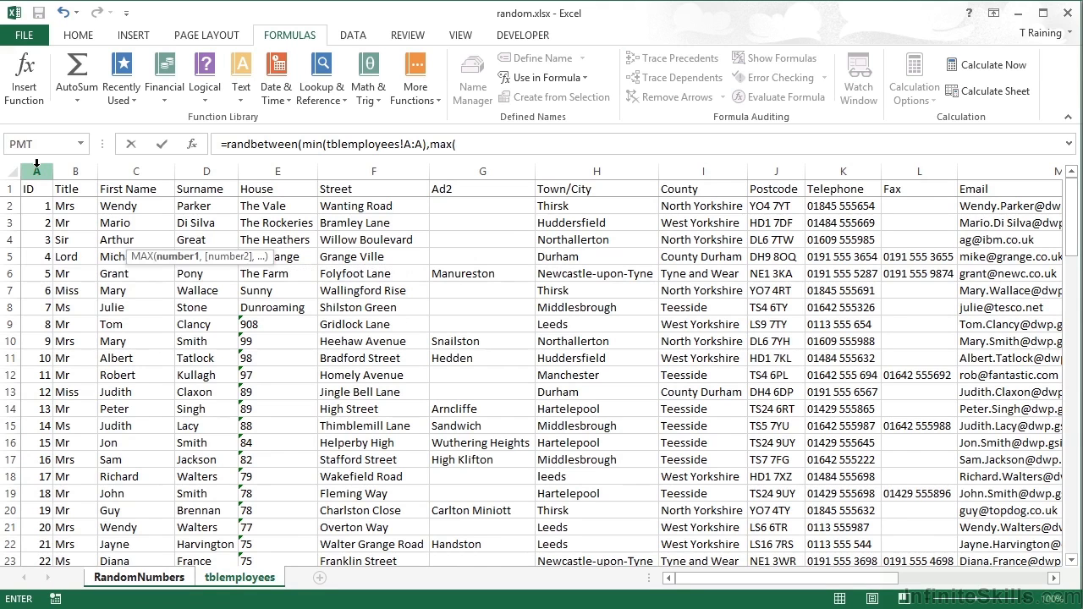
left_click(37, 165)
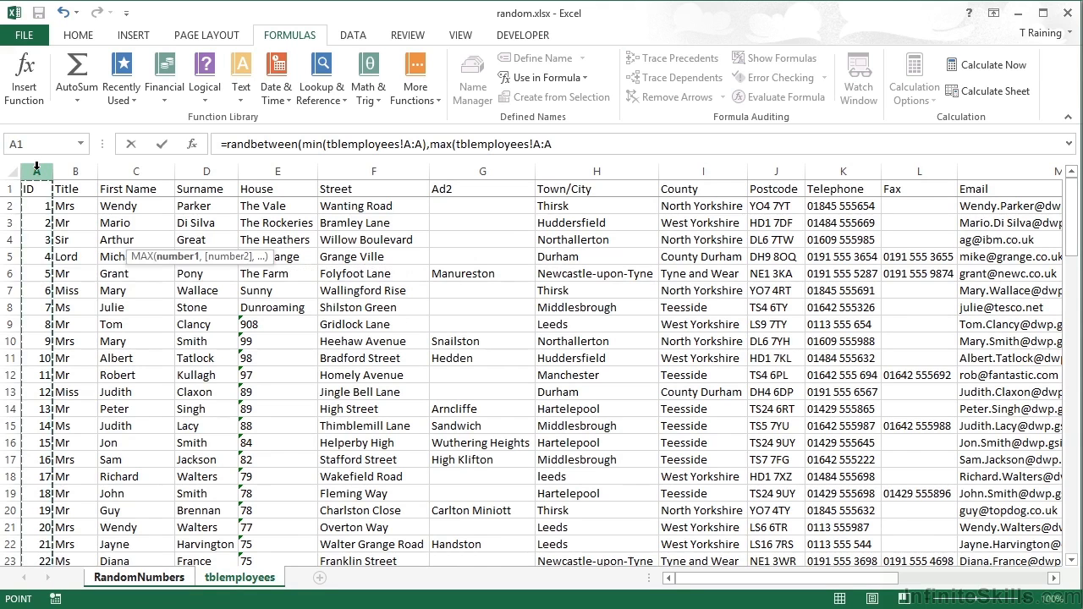
type(")")
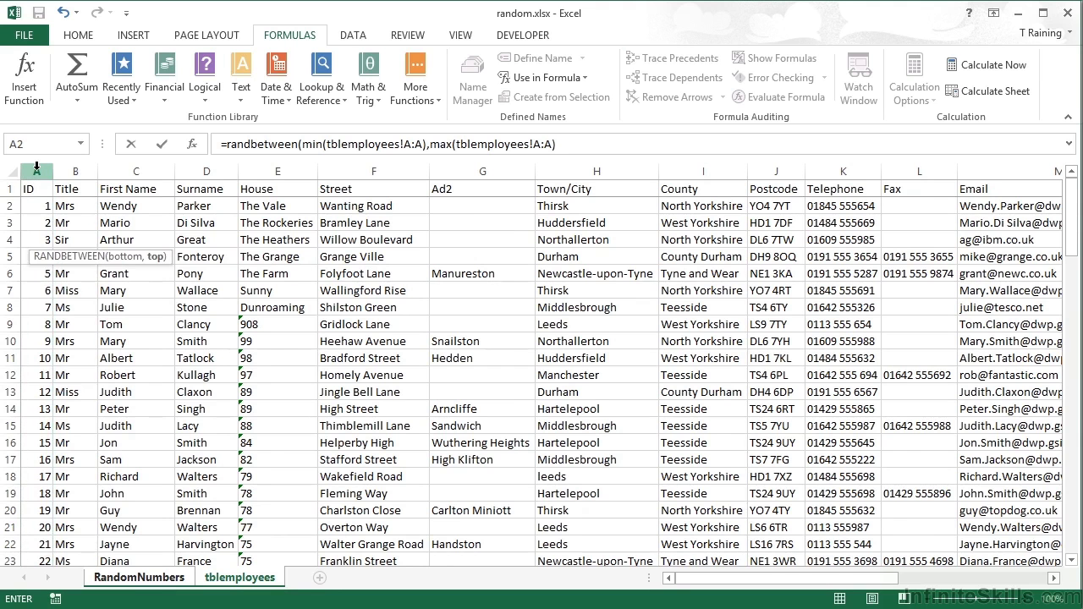
key("Return")
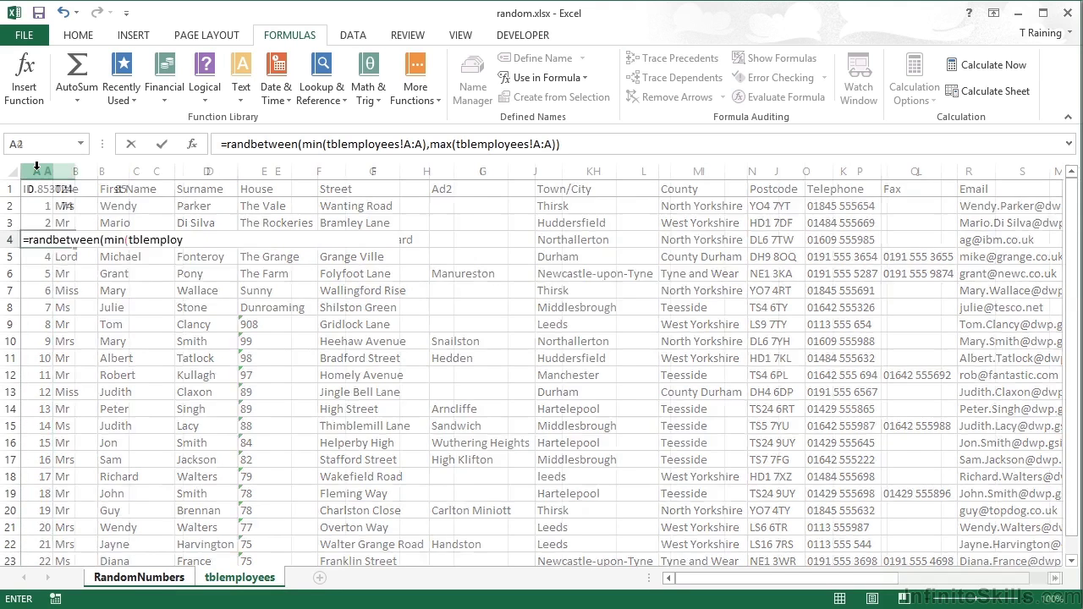
key("Up")
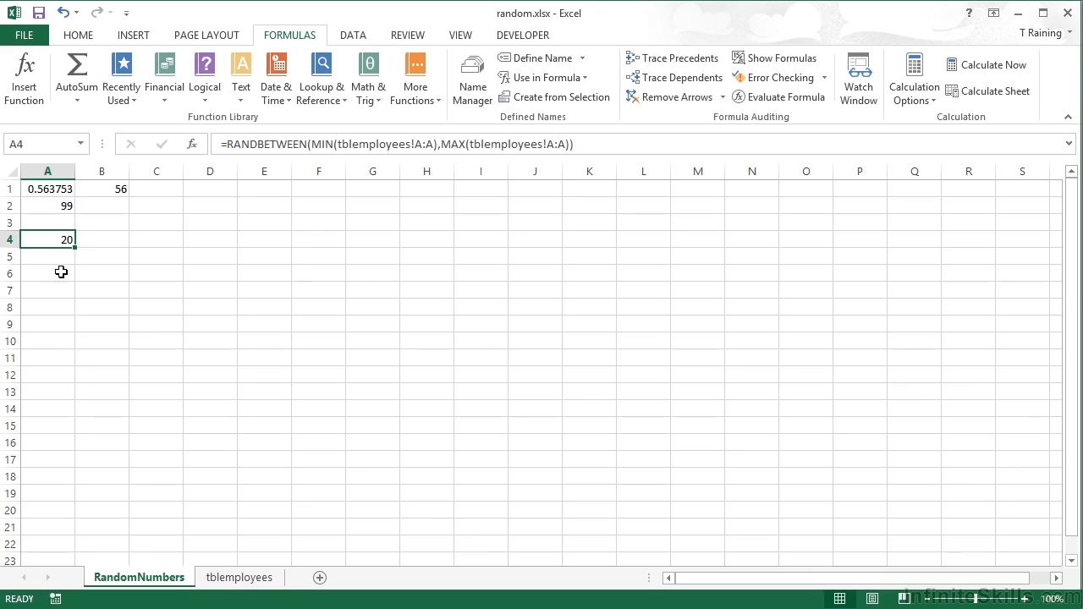
- Recalculate the workbook several times to check the random employee ID in A4, and review its formula
left_click(1006, 66)
left_click(1005, 66)
left_click(1005, 66)
left_click(1006, 66)
left_click(1005, 66)
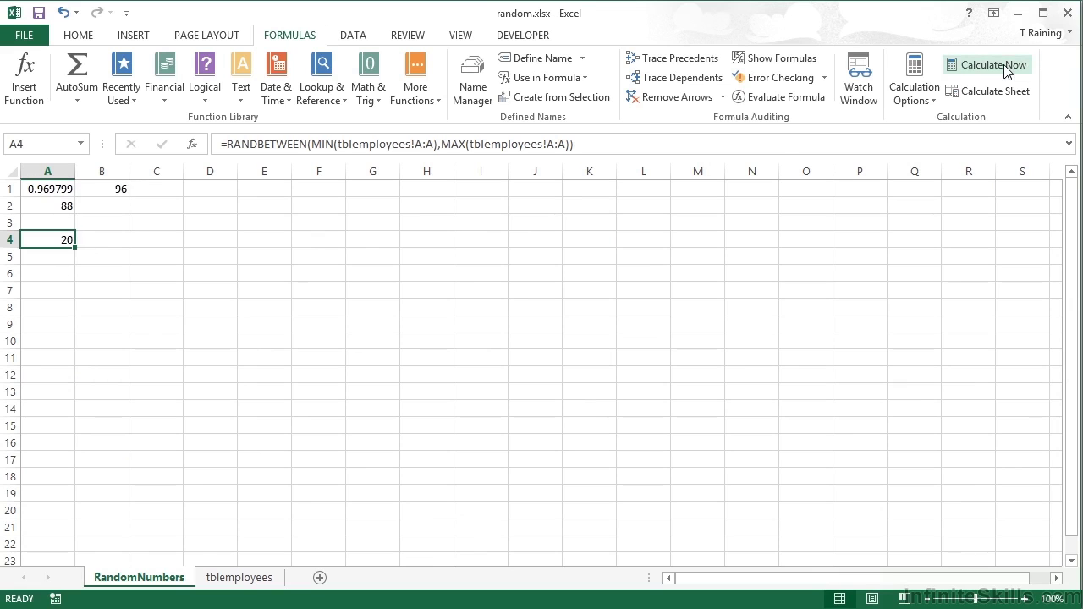
double_click(70, 243)
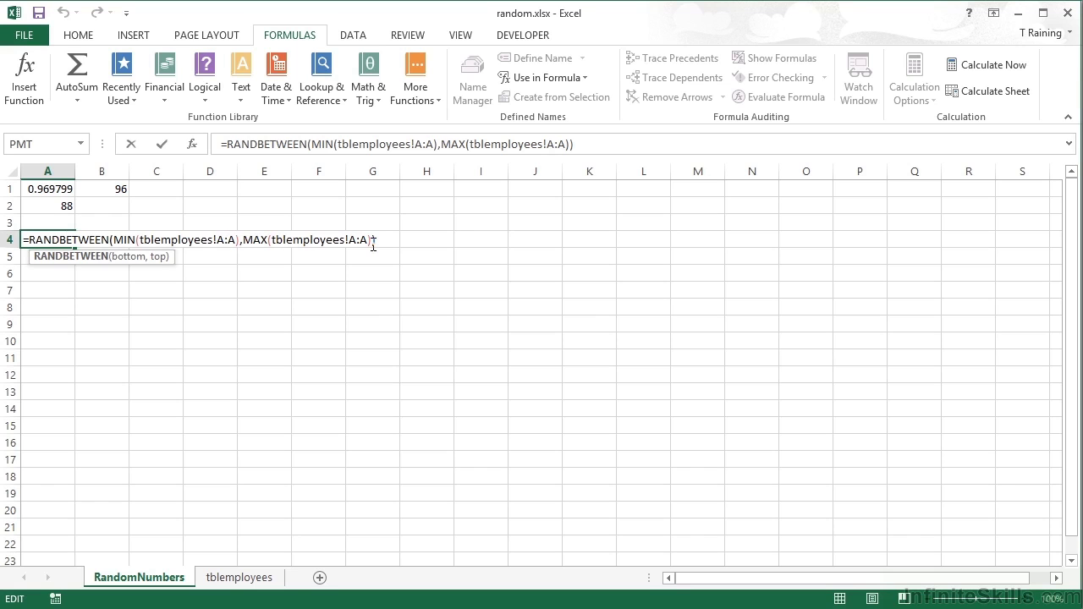
key("Return")
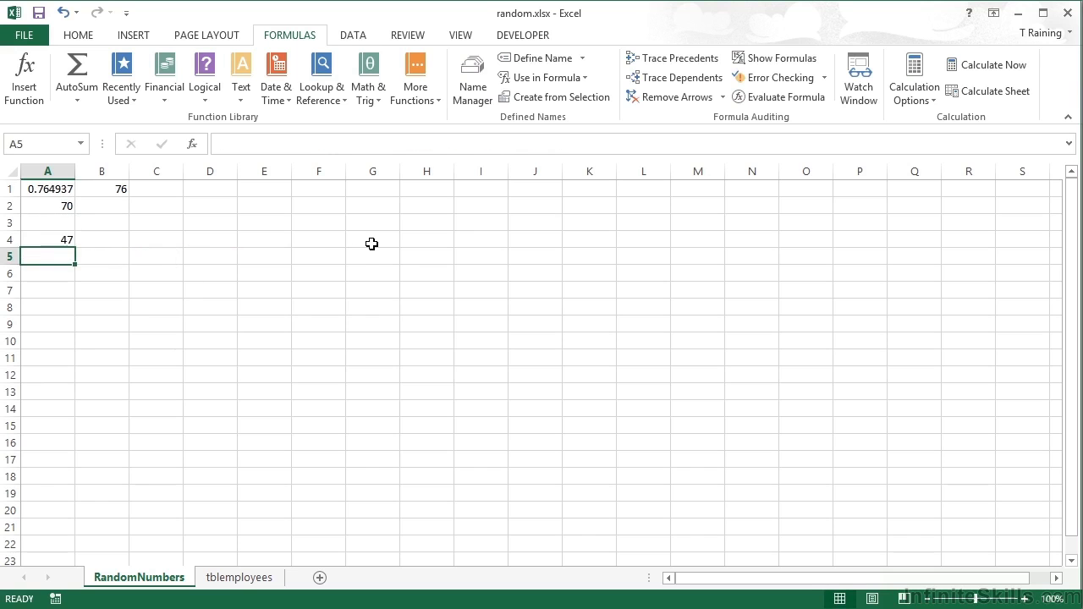
- Start a VLOOKUP formula in cell B4 with A4 as the lookup value and tblemployees!A1:J102 as the table array
key("Up")
key("Right")
type("=v")
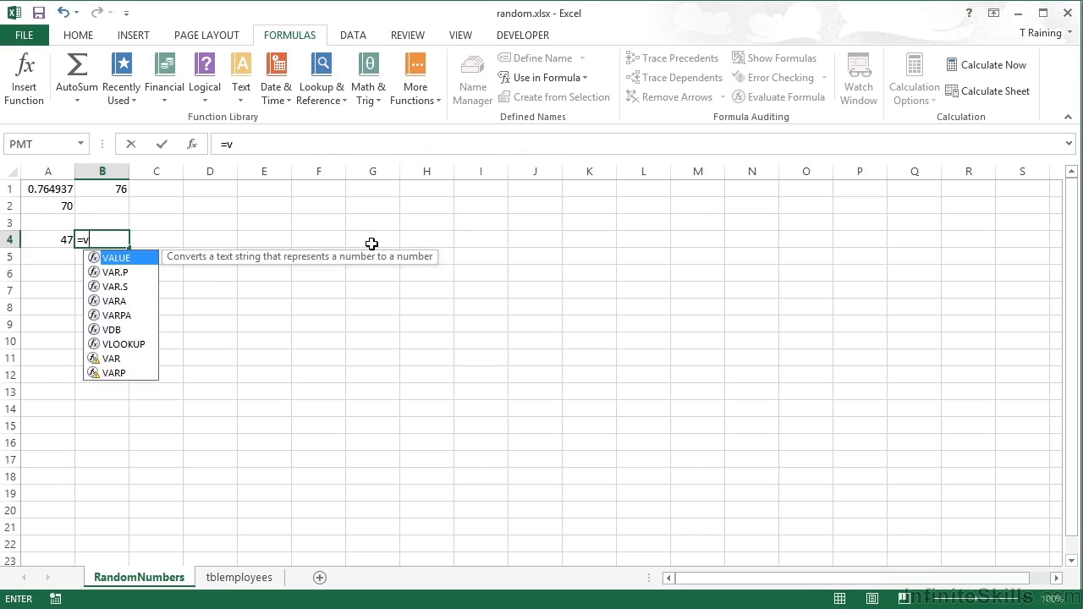
type("lookup(")
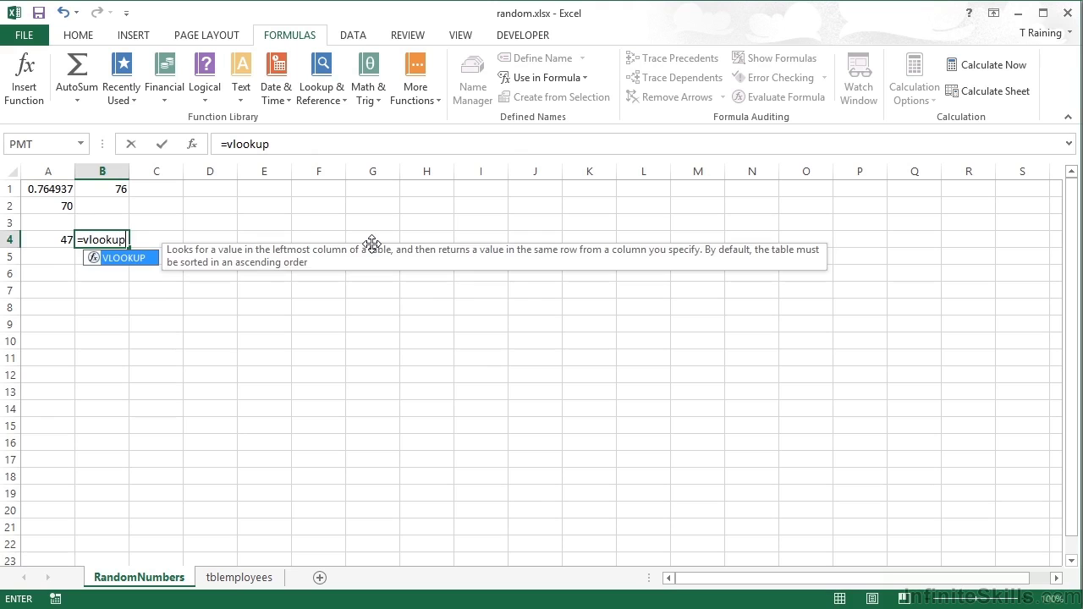
left_click(60, 241)
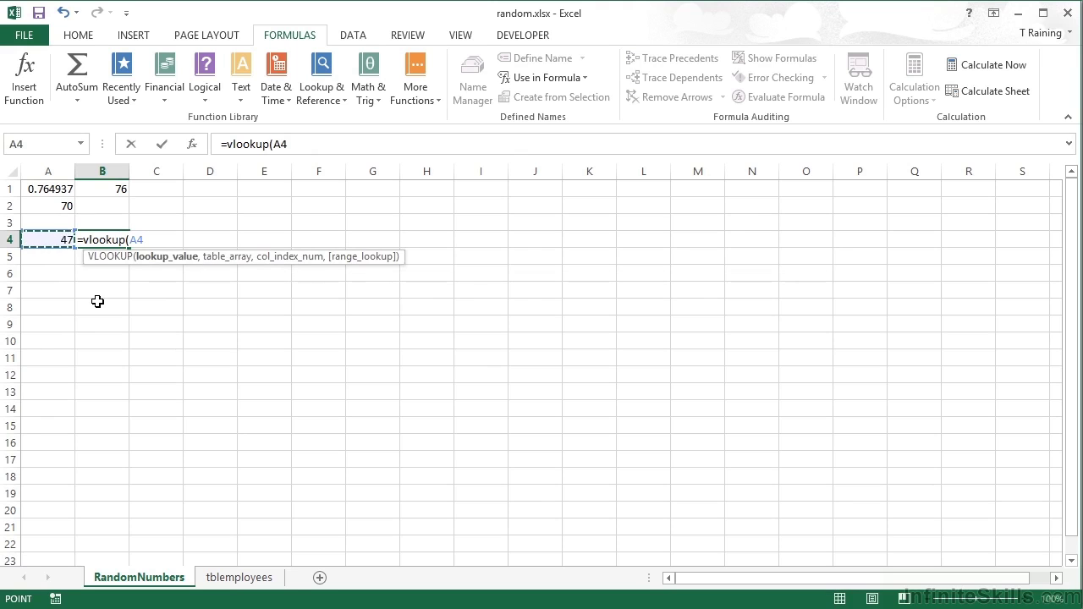
type(",")
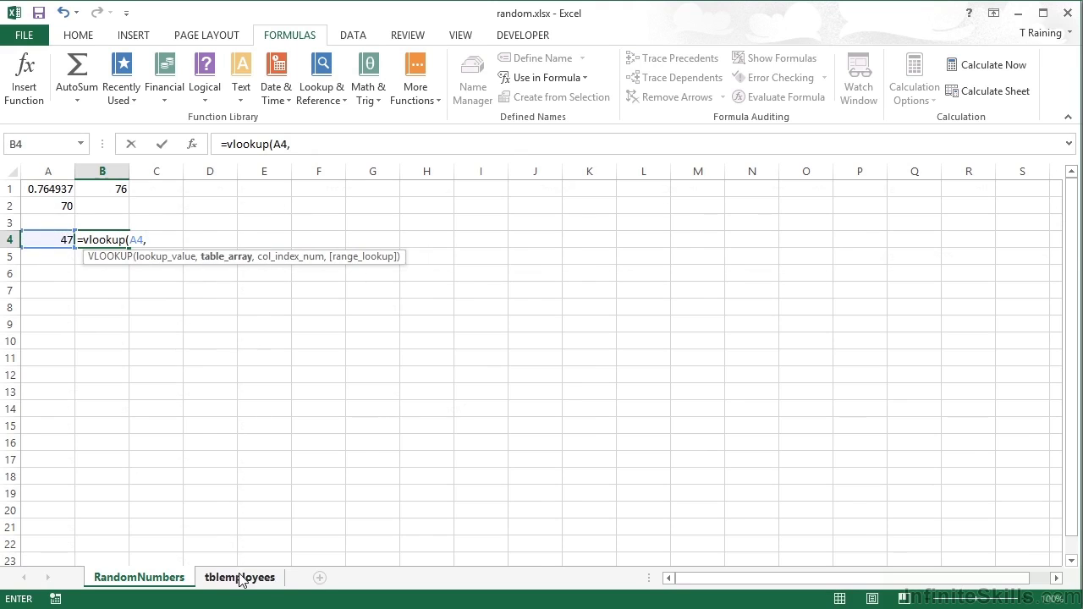
left_click(241, 579)
left_click_drag(30, 188, 834, 540)
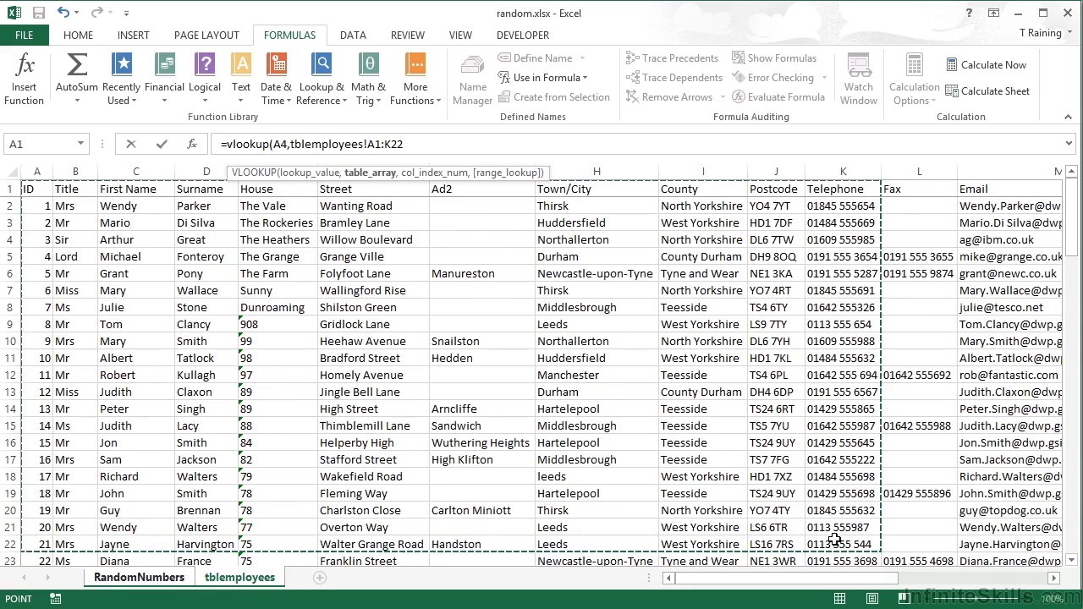
left_click(1070, 561)
left_click_drag(1070, 561, 802, 465)
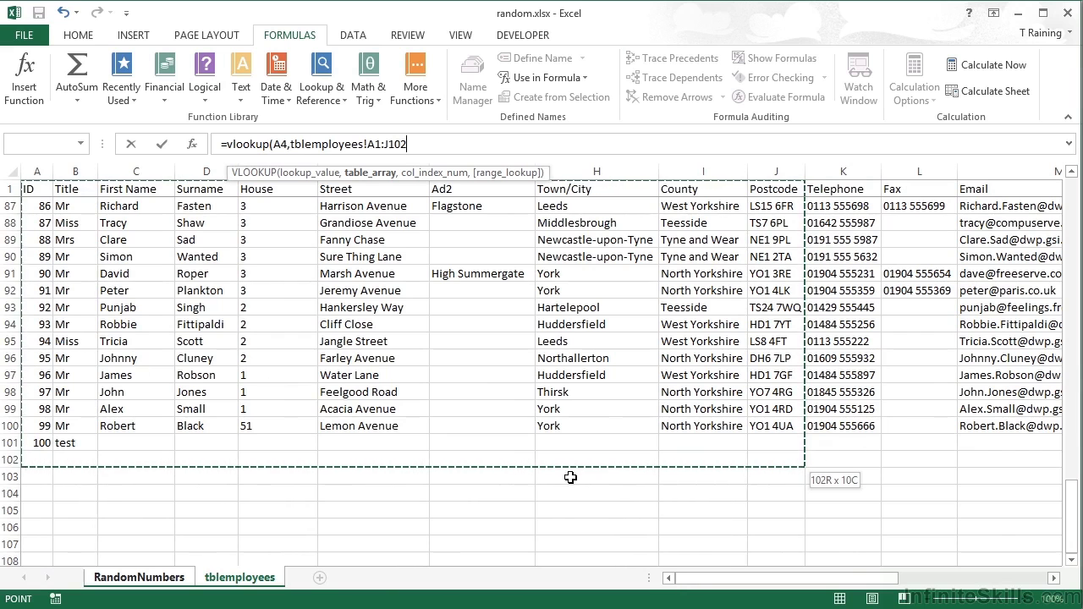
- Complete the B4 VLOOKUP with column index 3 and FALSE for an exact match
type(",")
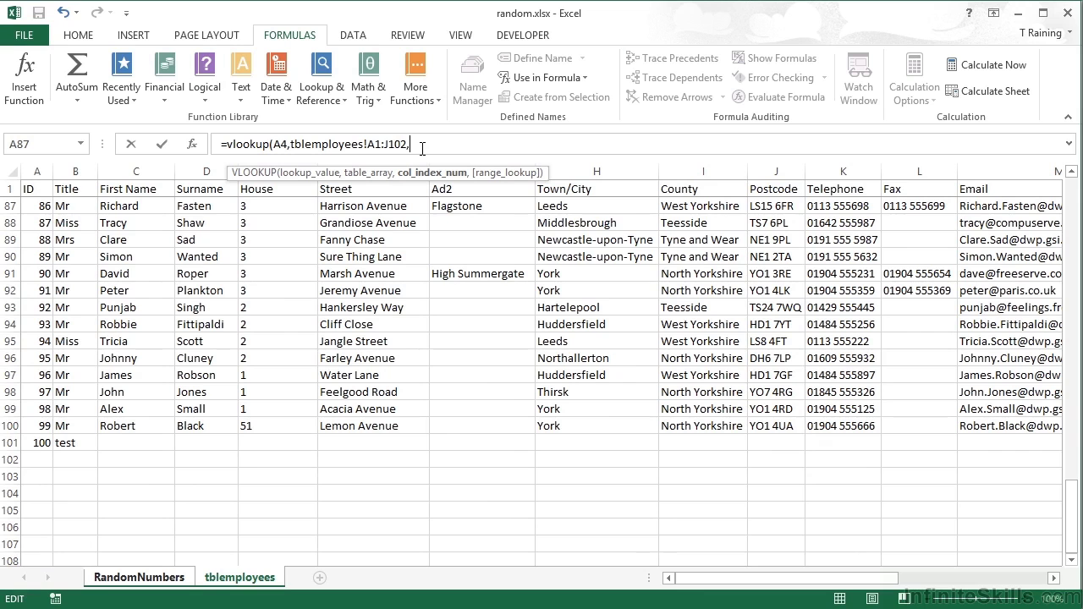
type("3,f")
key("BackSpace")
type("f")
key("BackSpace")
type("false)")
key("Return")
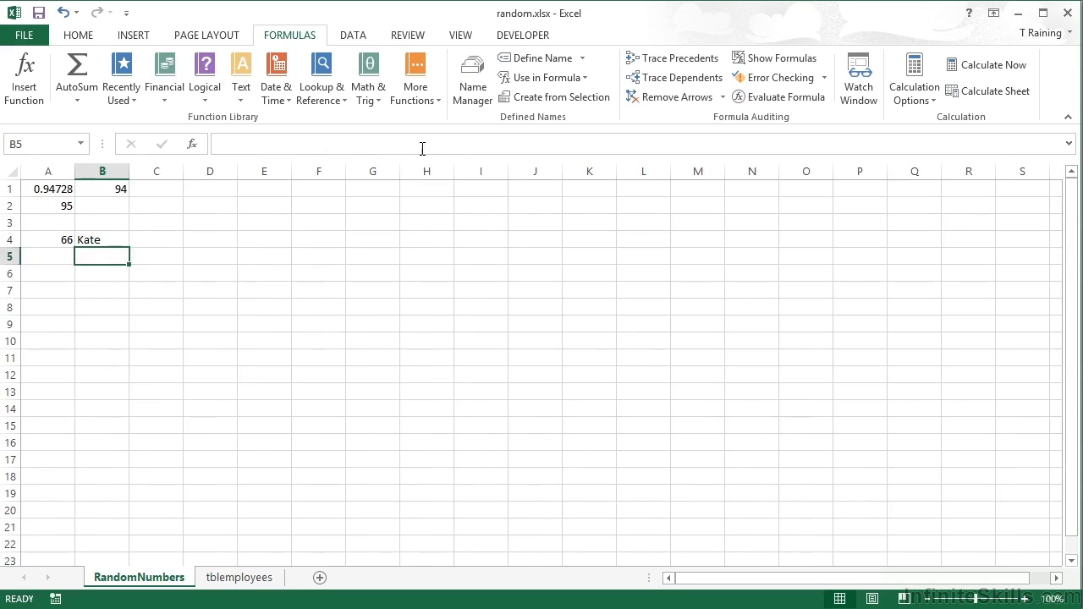
- Recalculate the workbook repeatedly to check that the first name in B4 follows the random ID in A4
key("Left")
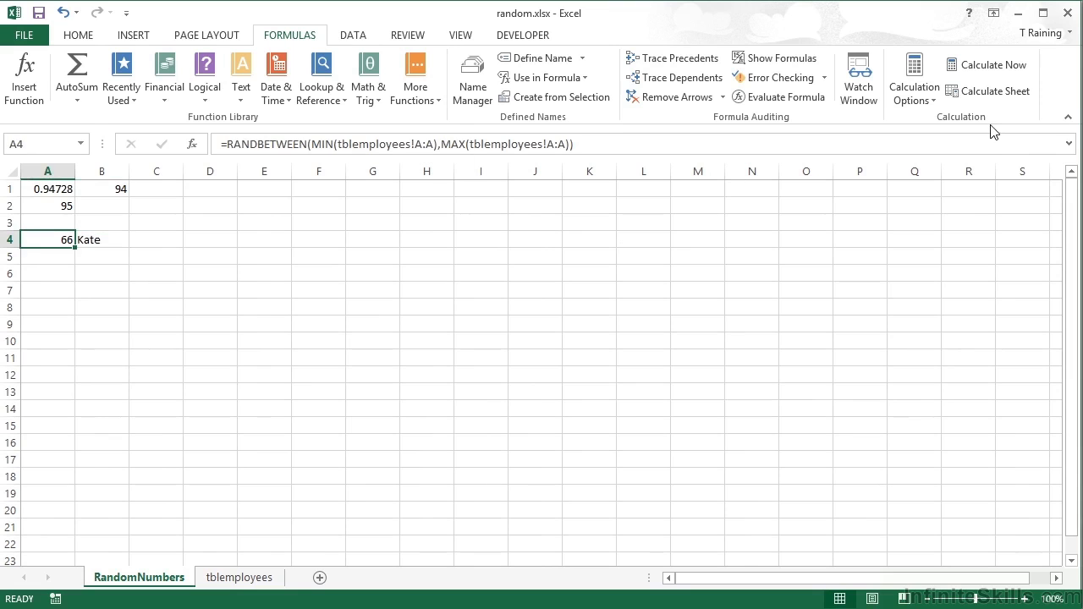
left_click(1015, 73)
left_click(1014, 72)
left_click(1014, 73)
left_click(1014, 73)
left_click(1014, 72)
left_click(1014, 73)
left_click(1015, 73)
left_click(1015, 73)
left_click(1015, 74)
left_click(1014, 74)
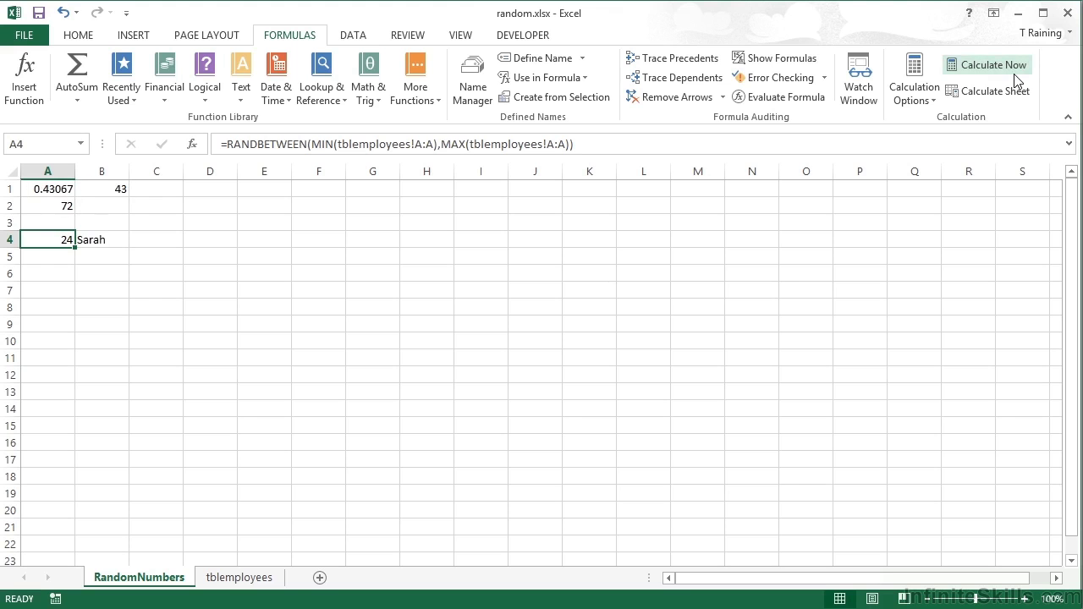
- Review the RANDBETWEEN formula in A4 and the VLOOKUP formula in B4 without changing them
double_click(65, 241)
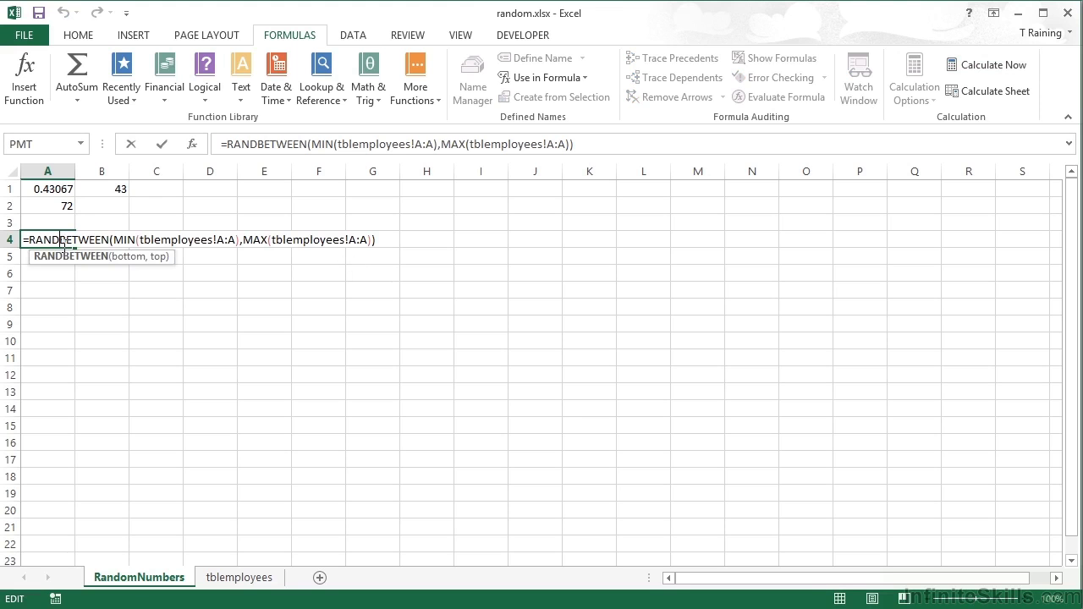
key("ctrl+Return")
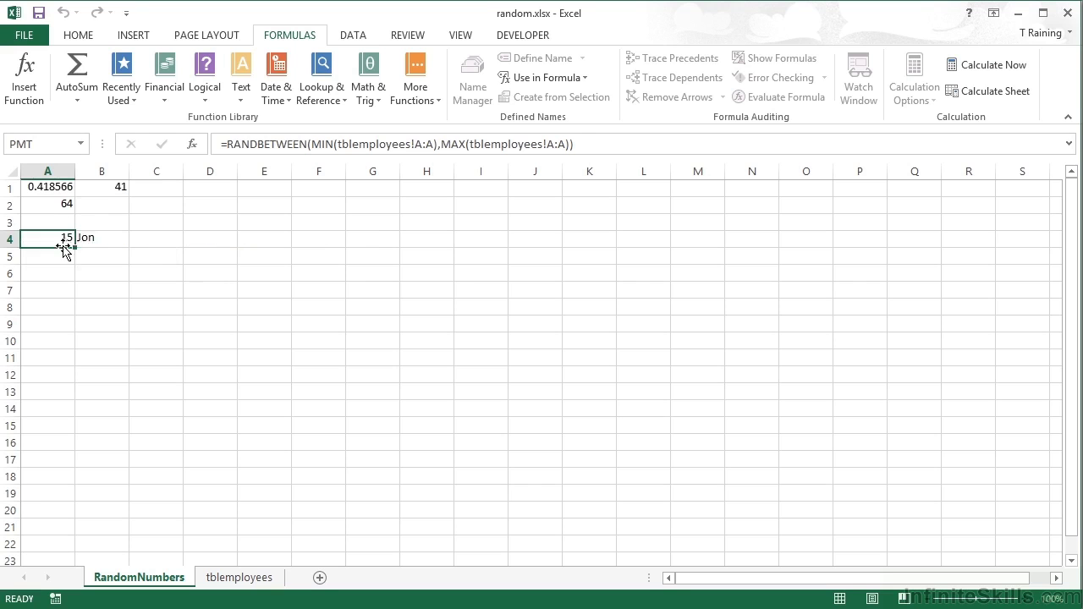
key("Right")
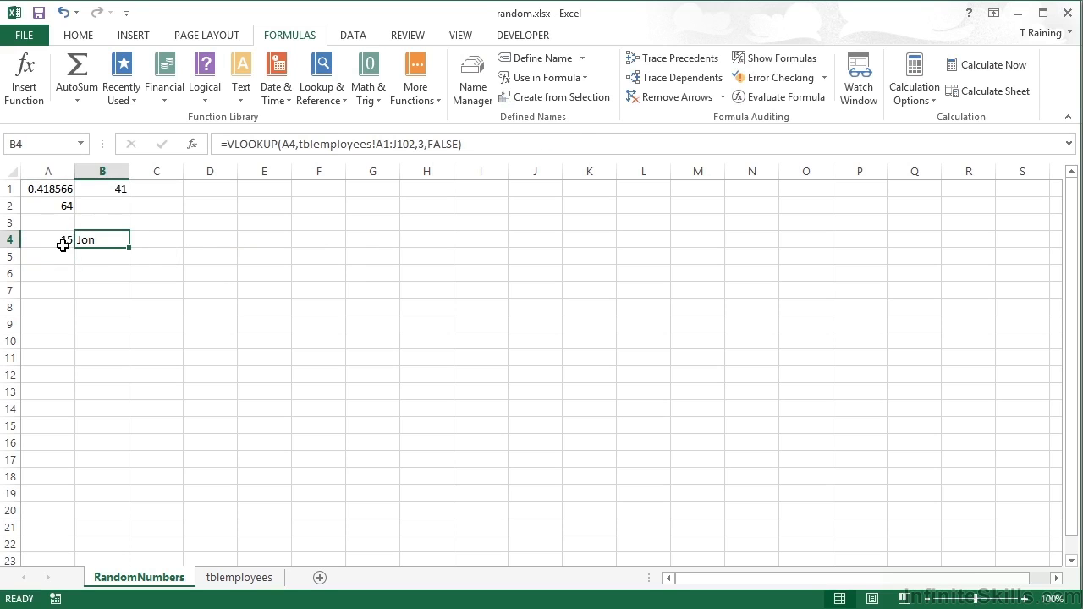
double_click(113, 243)
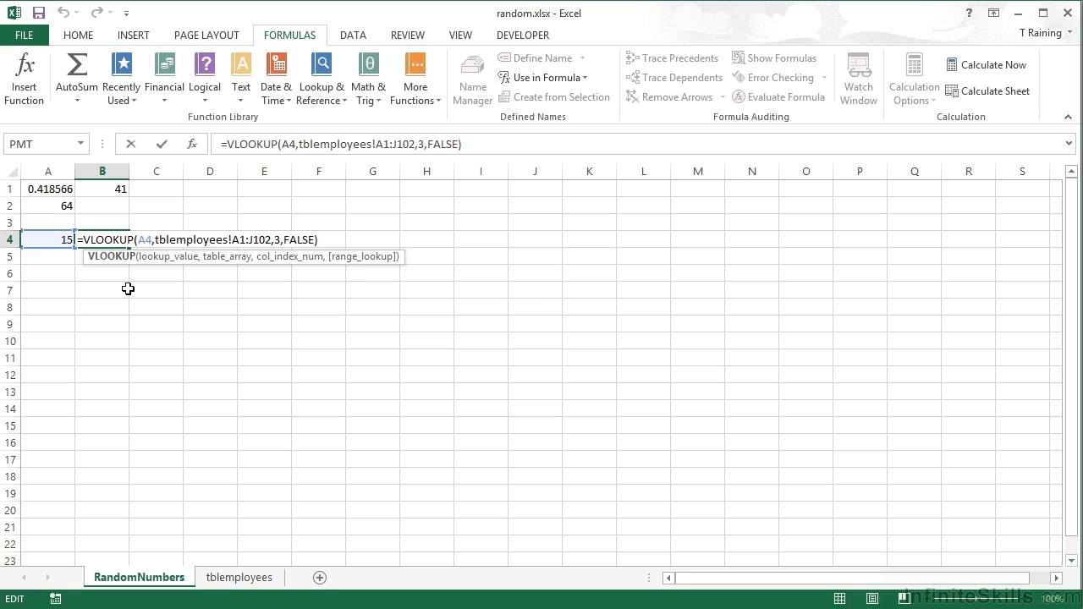
key("Return")
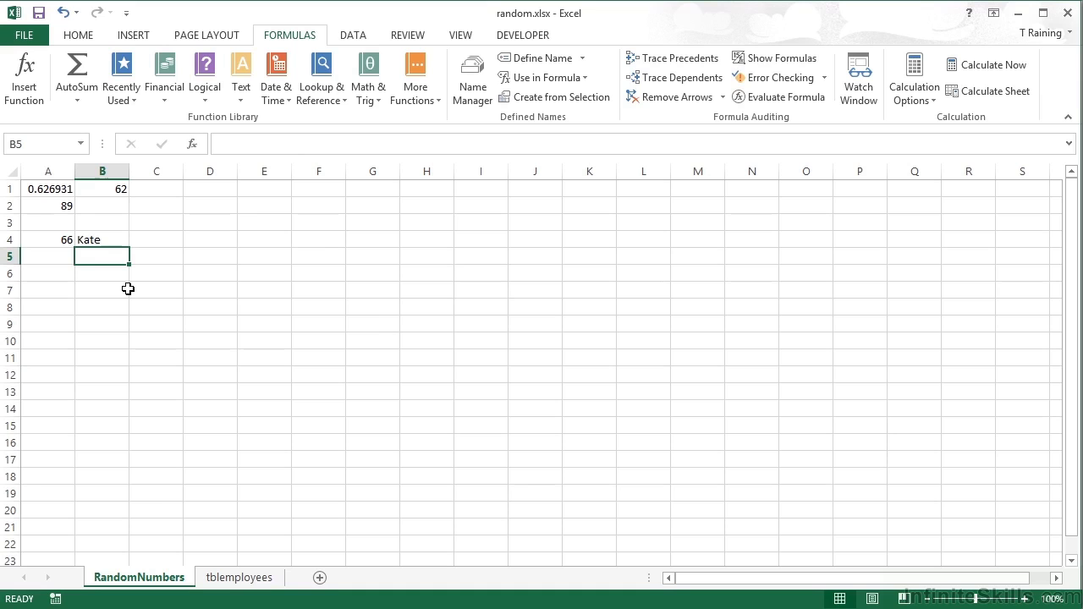